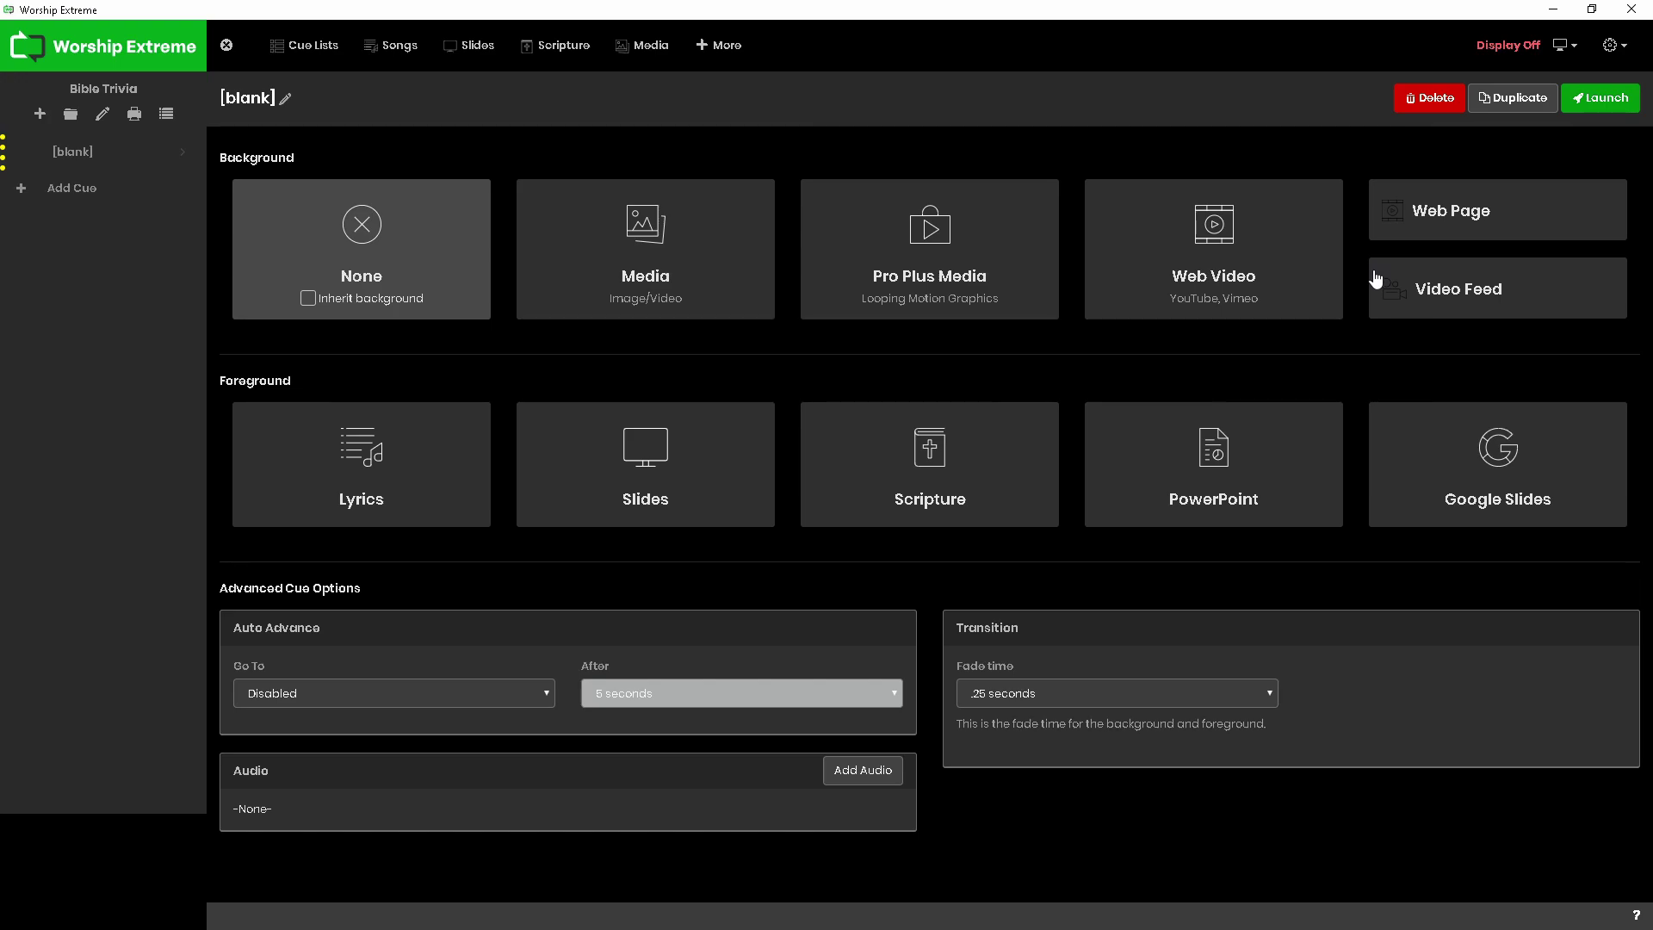
Step: Give the blank cue a video feed background using the Blackmagic Design source at 4096x2160 resolution
{"action": "left_click", "coordinate": [1487, 296]}
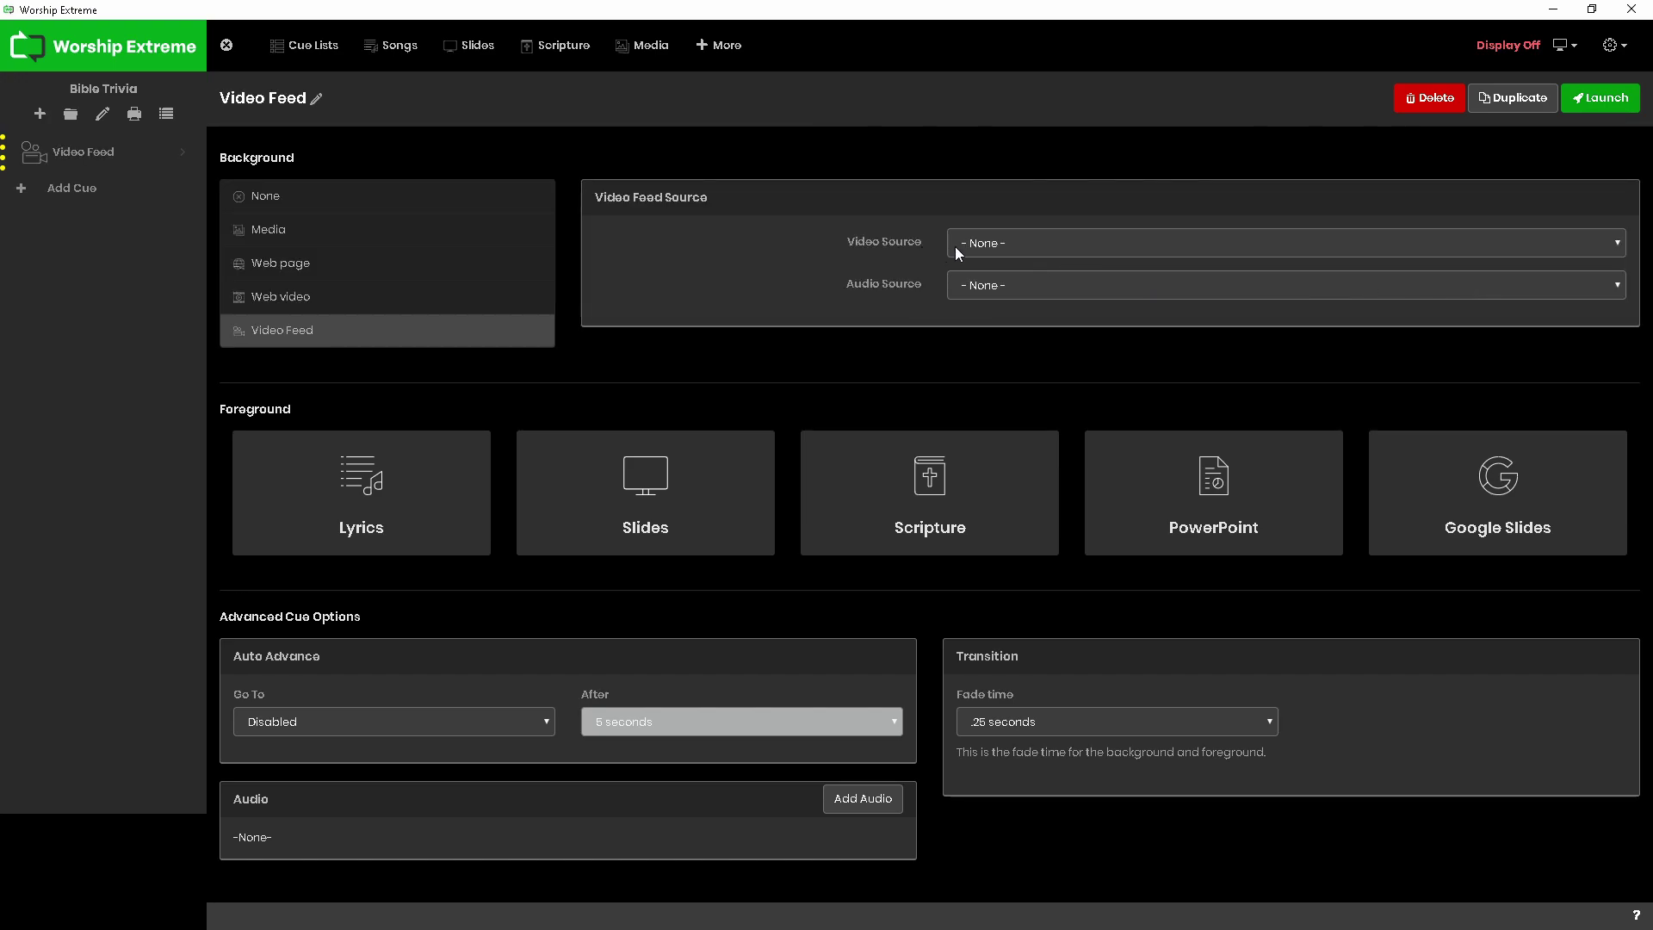
{"action": "left_click", "coordinate": [1025, 246]}
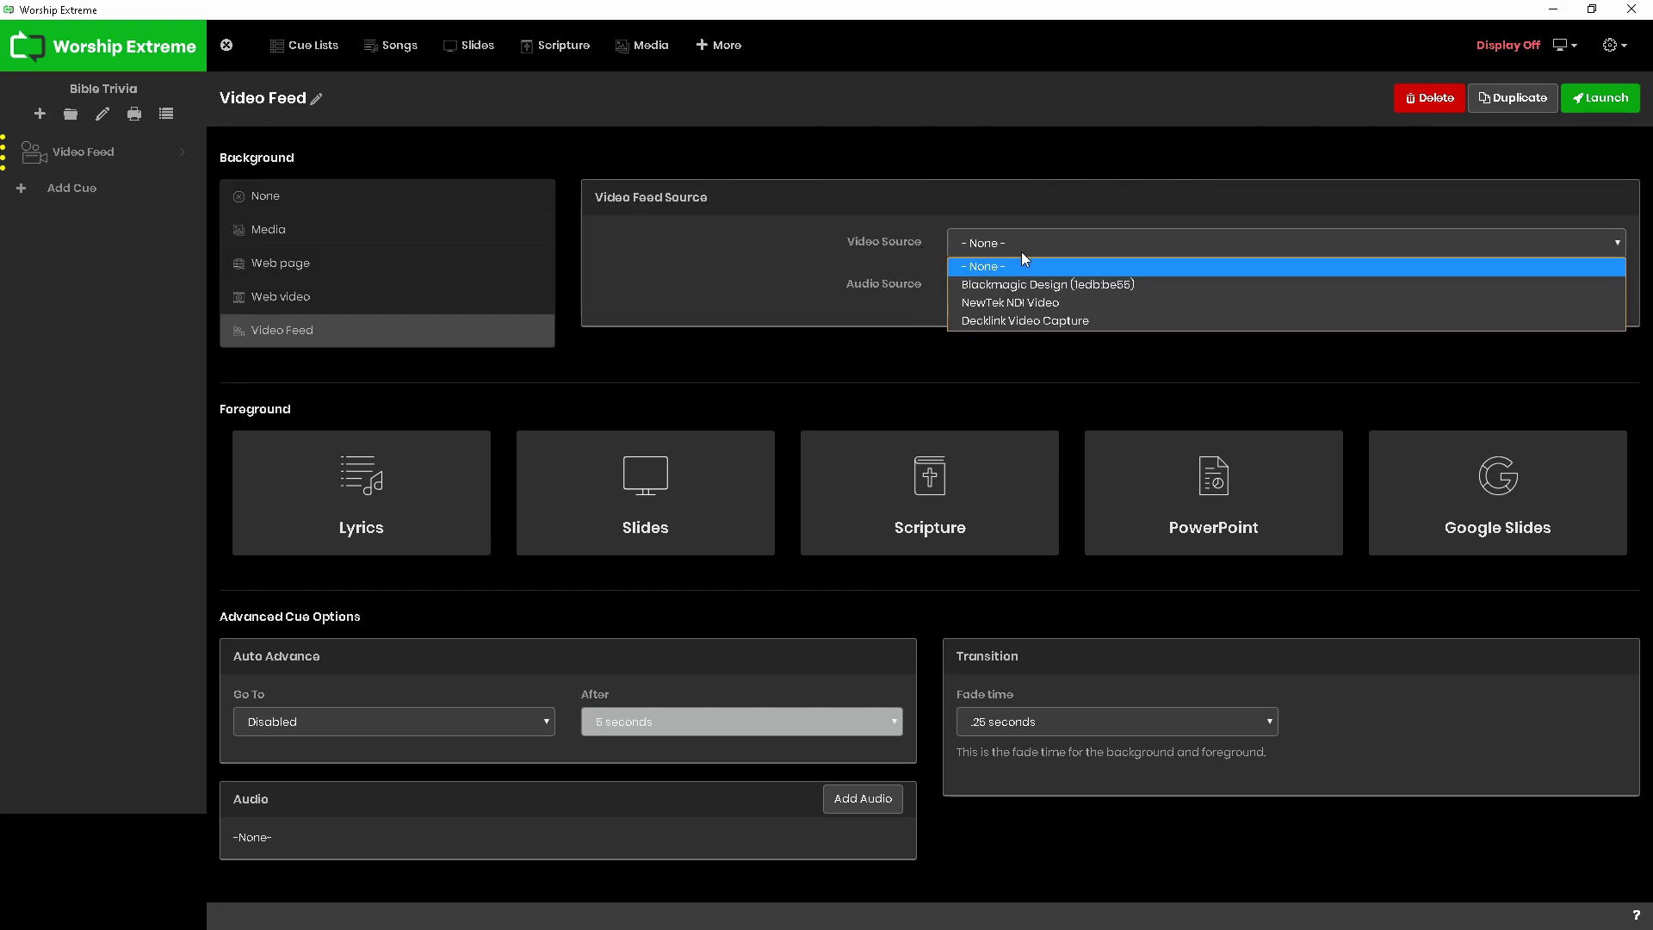
{"action": "left_click", "coordinate": [1022, 285]}
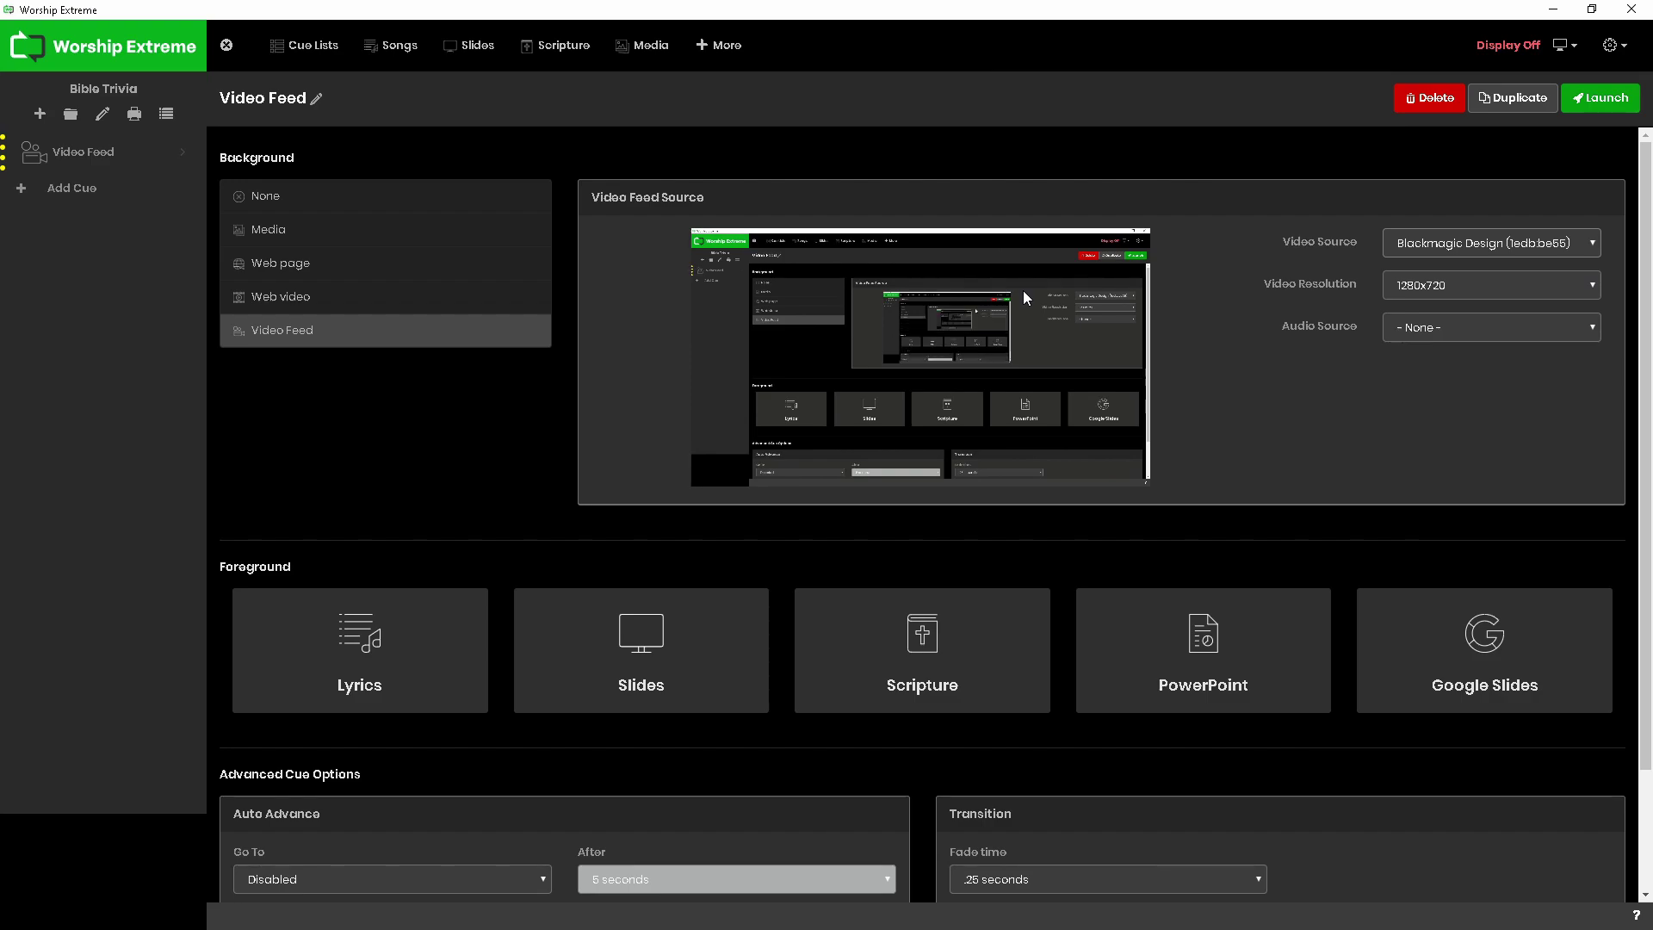
{"action": "left_click", "coordinate": [1434, 286]}
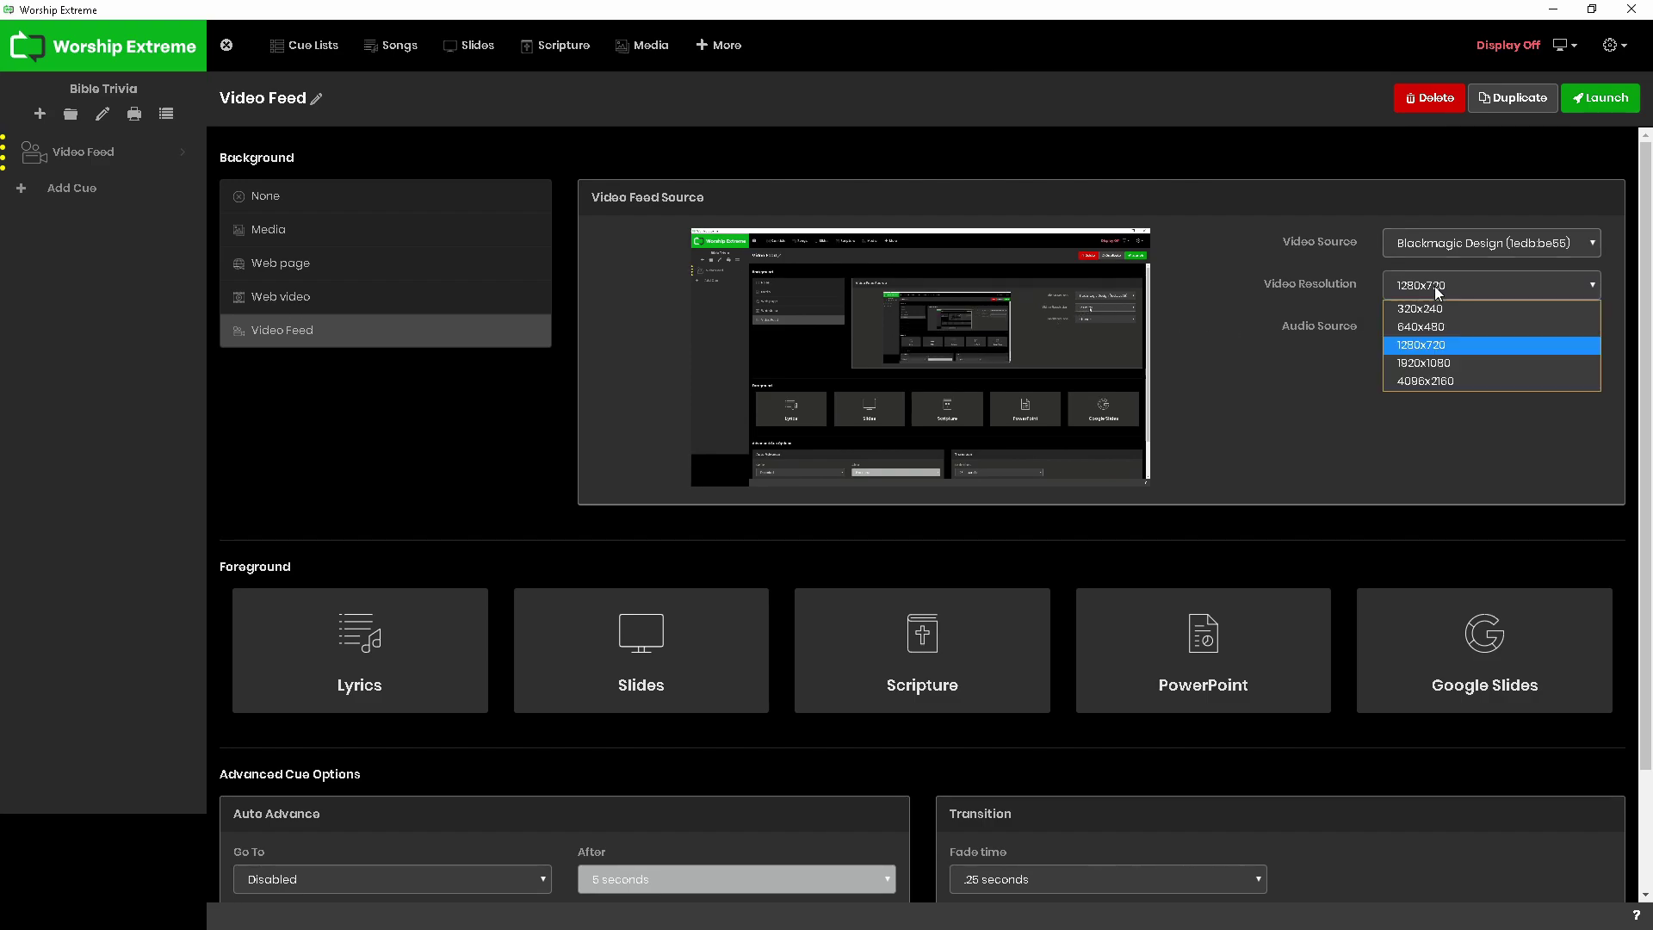
{"action": "left_click", "coordinate": [1433, 379]}
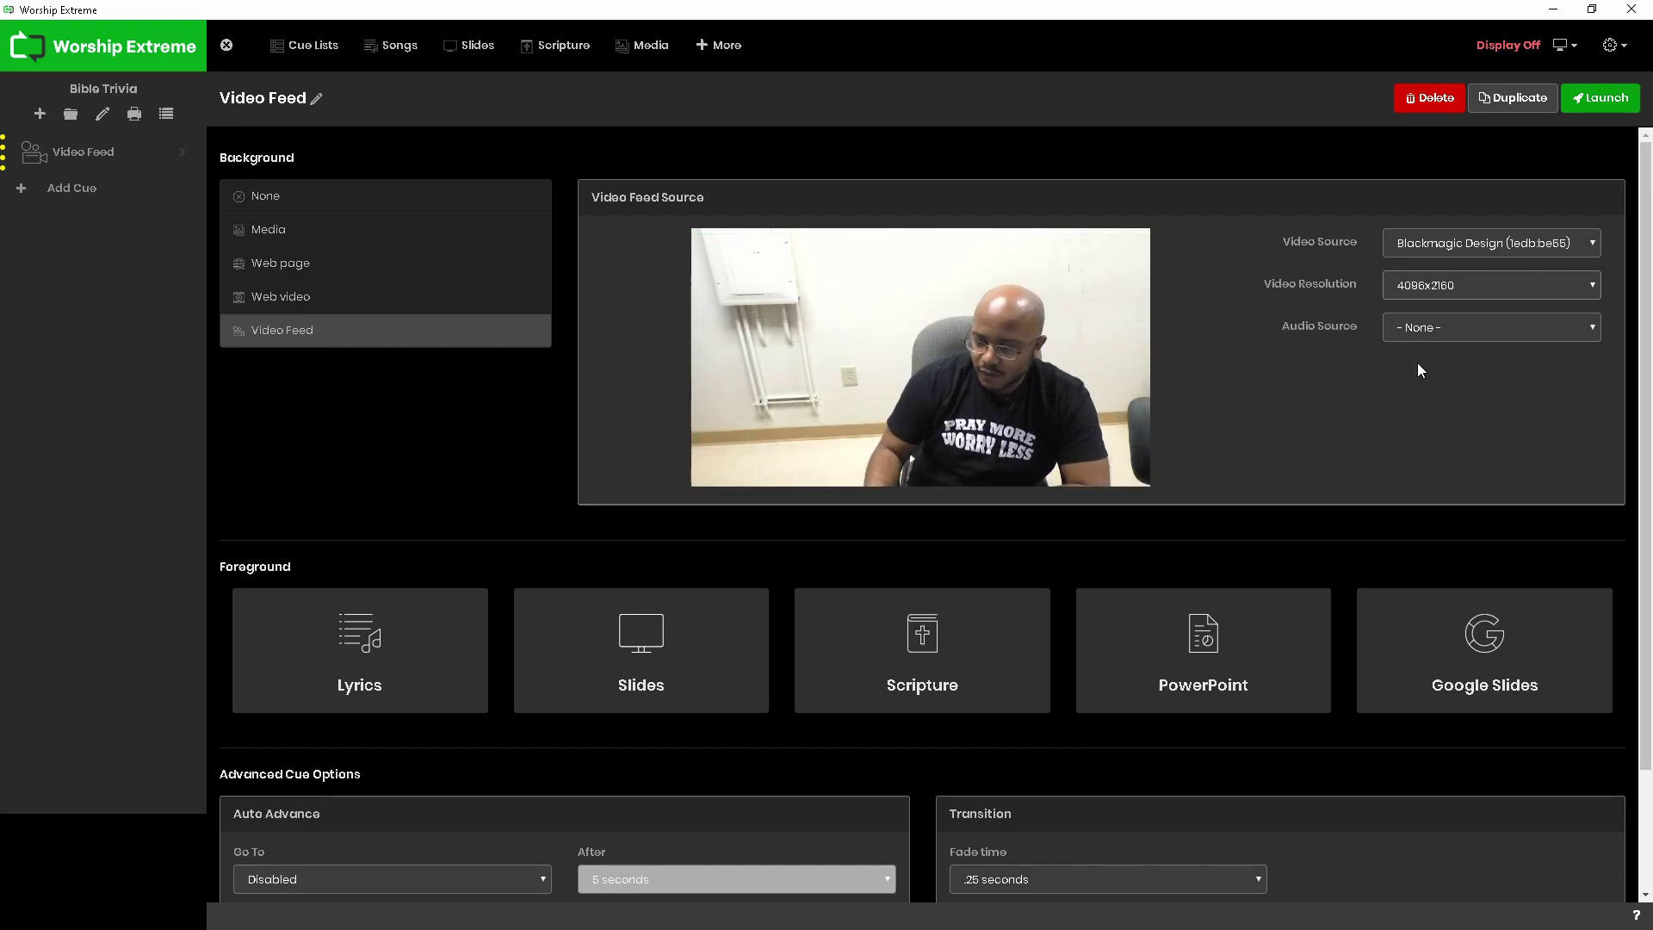
{"action": "left_click", "coordinate": [1424, 341]}
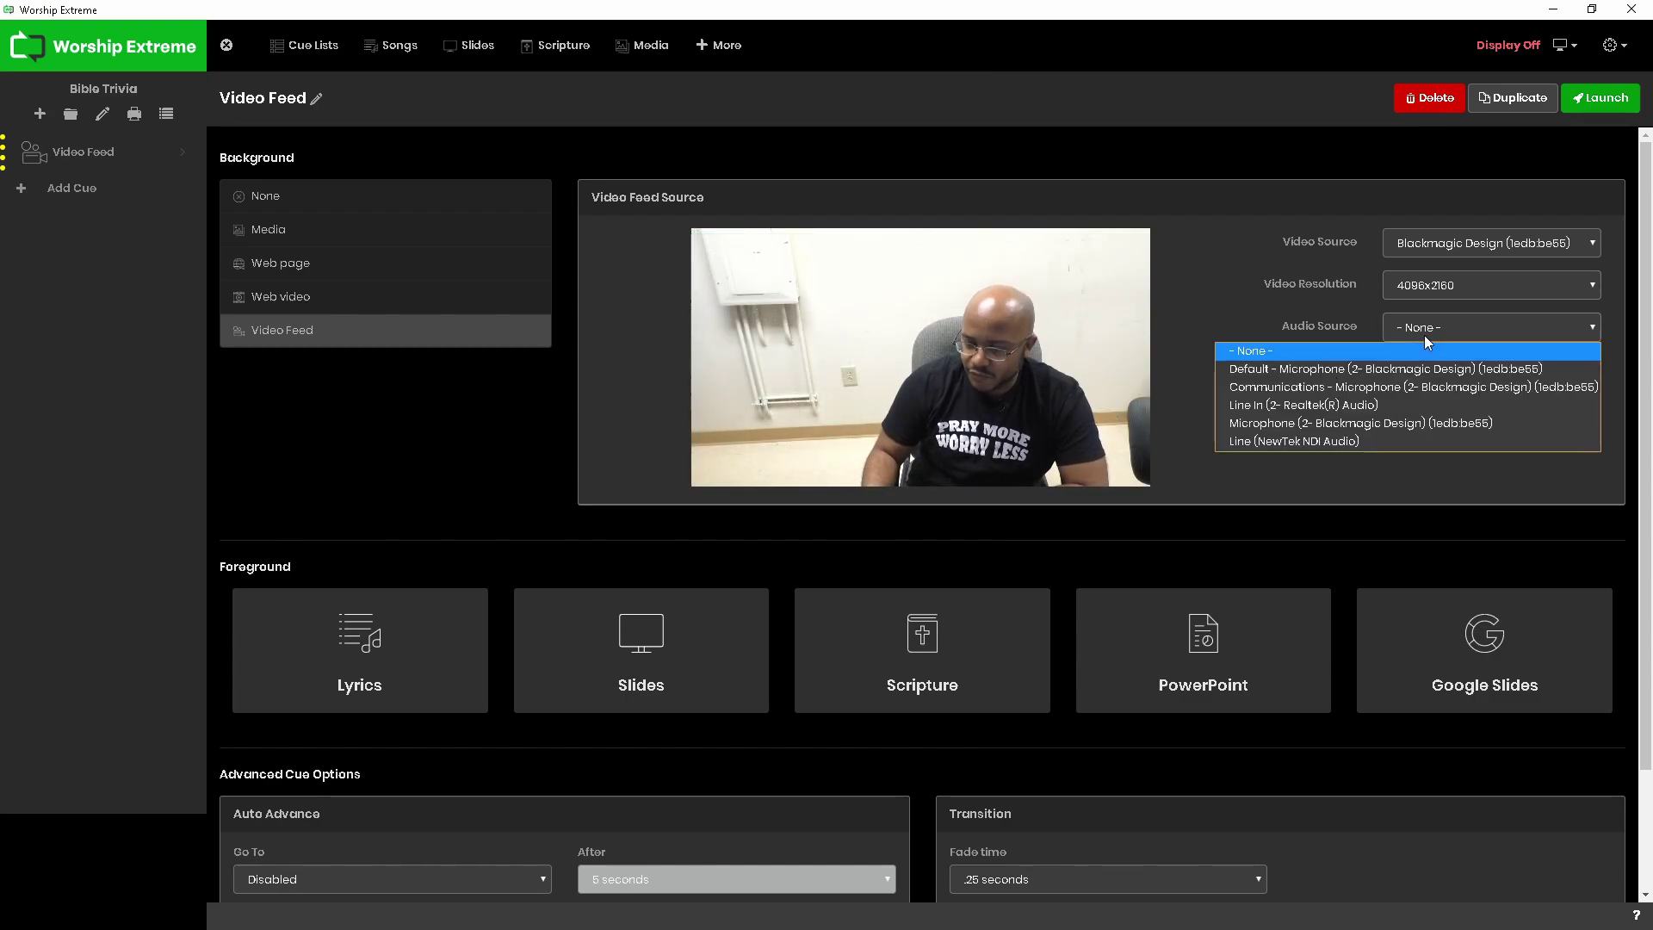
{"action": "left_click", "coordinate": [1217, 274]}
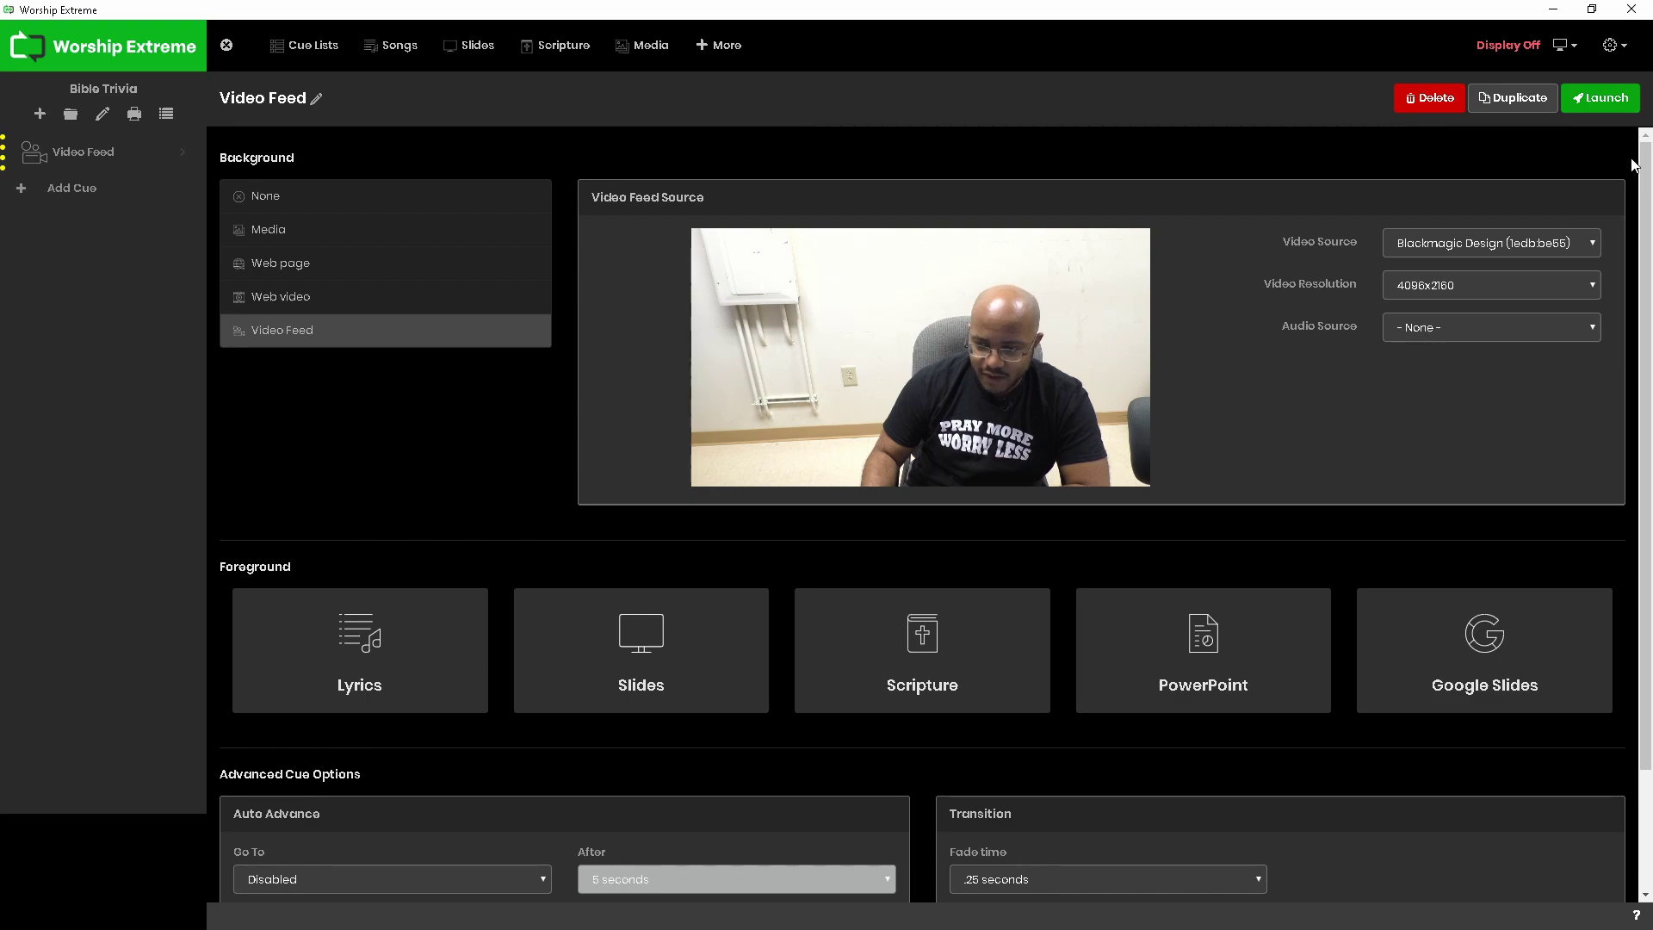
Step: Launch the Video Feed cue and move the application window over the live camera output
{"action": "left_click", "coordinate": [1617, 99]}
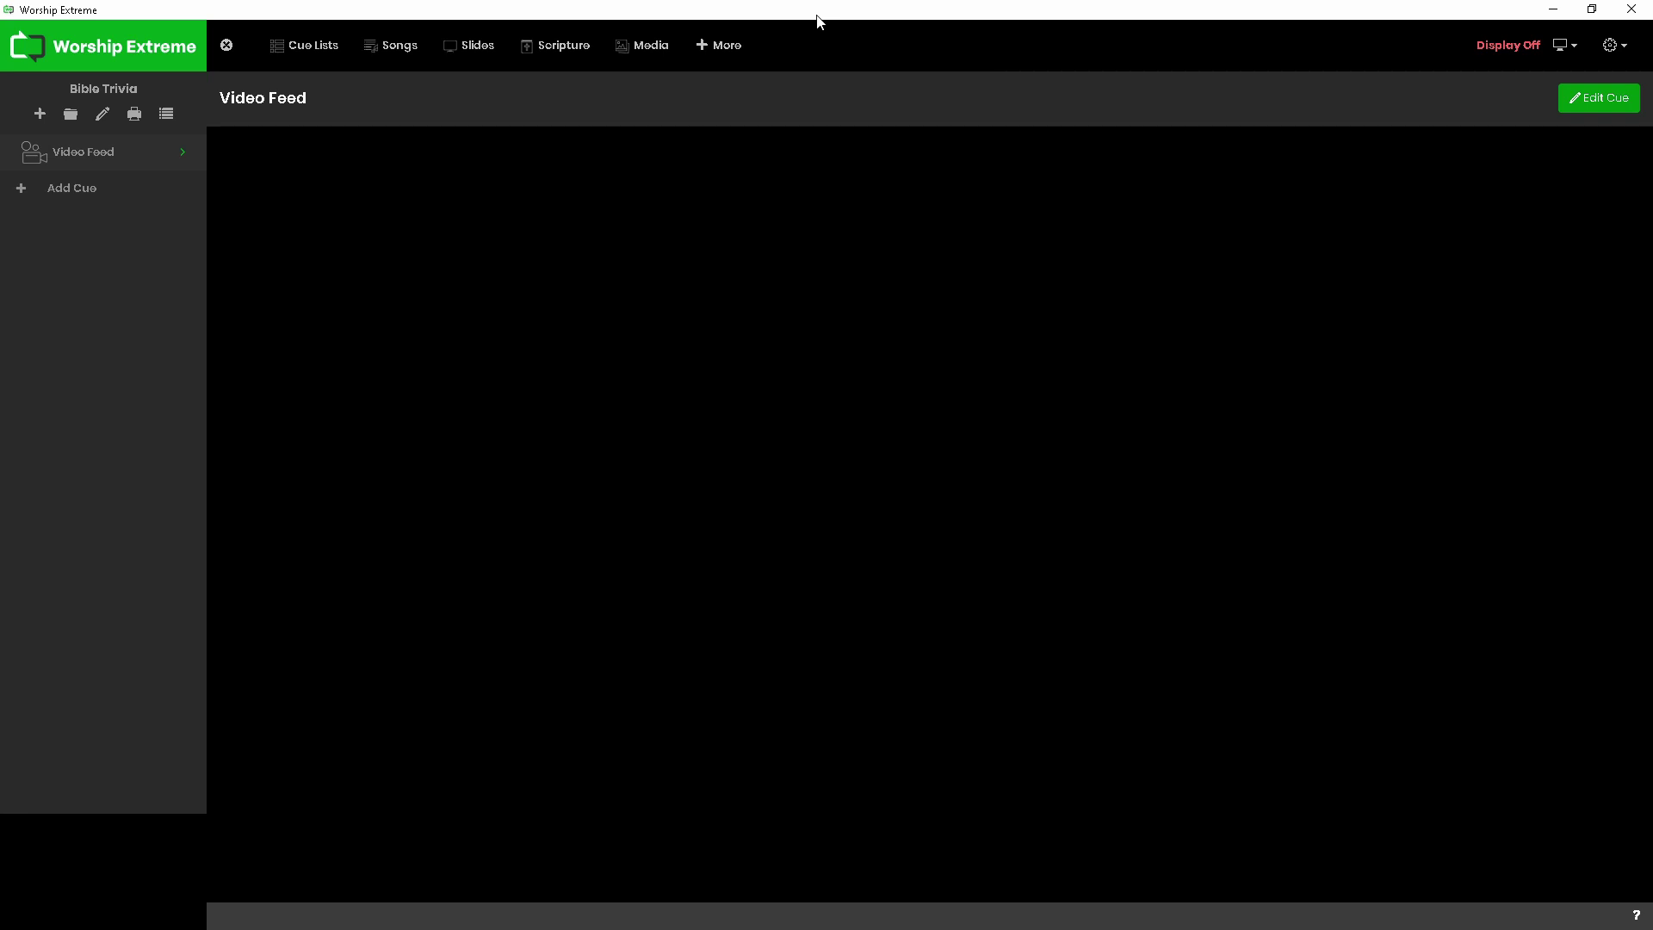
{"action": "left_click_drag", "start_coordinate": [816, 15], "coordinate": [0, 193]}
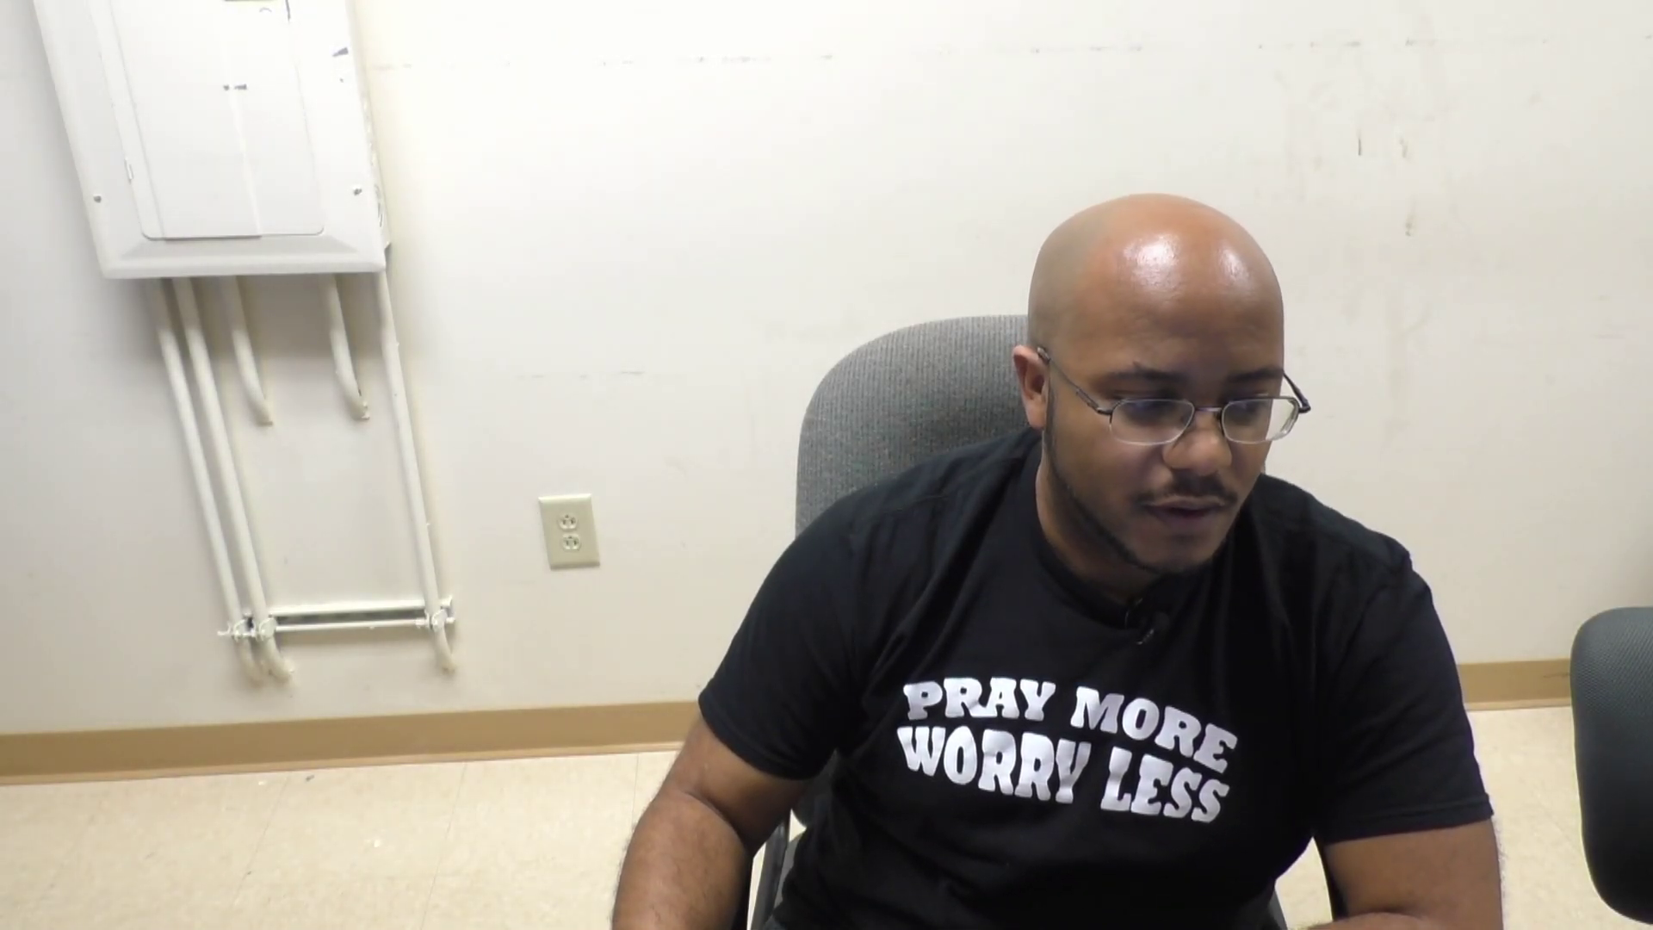
{"action": "left_click_drag", "start_coordinate": [0, 414], "coordinate": [440, 319]}
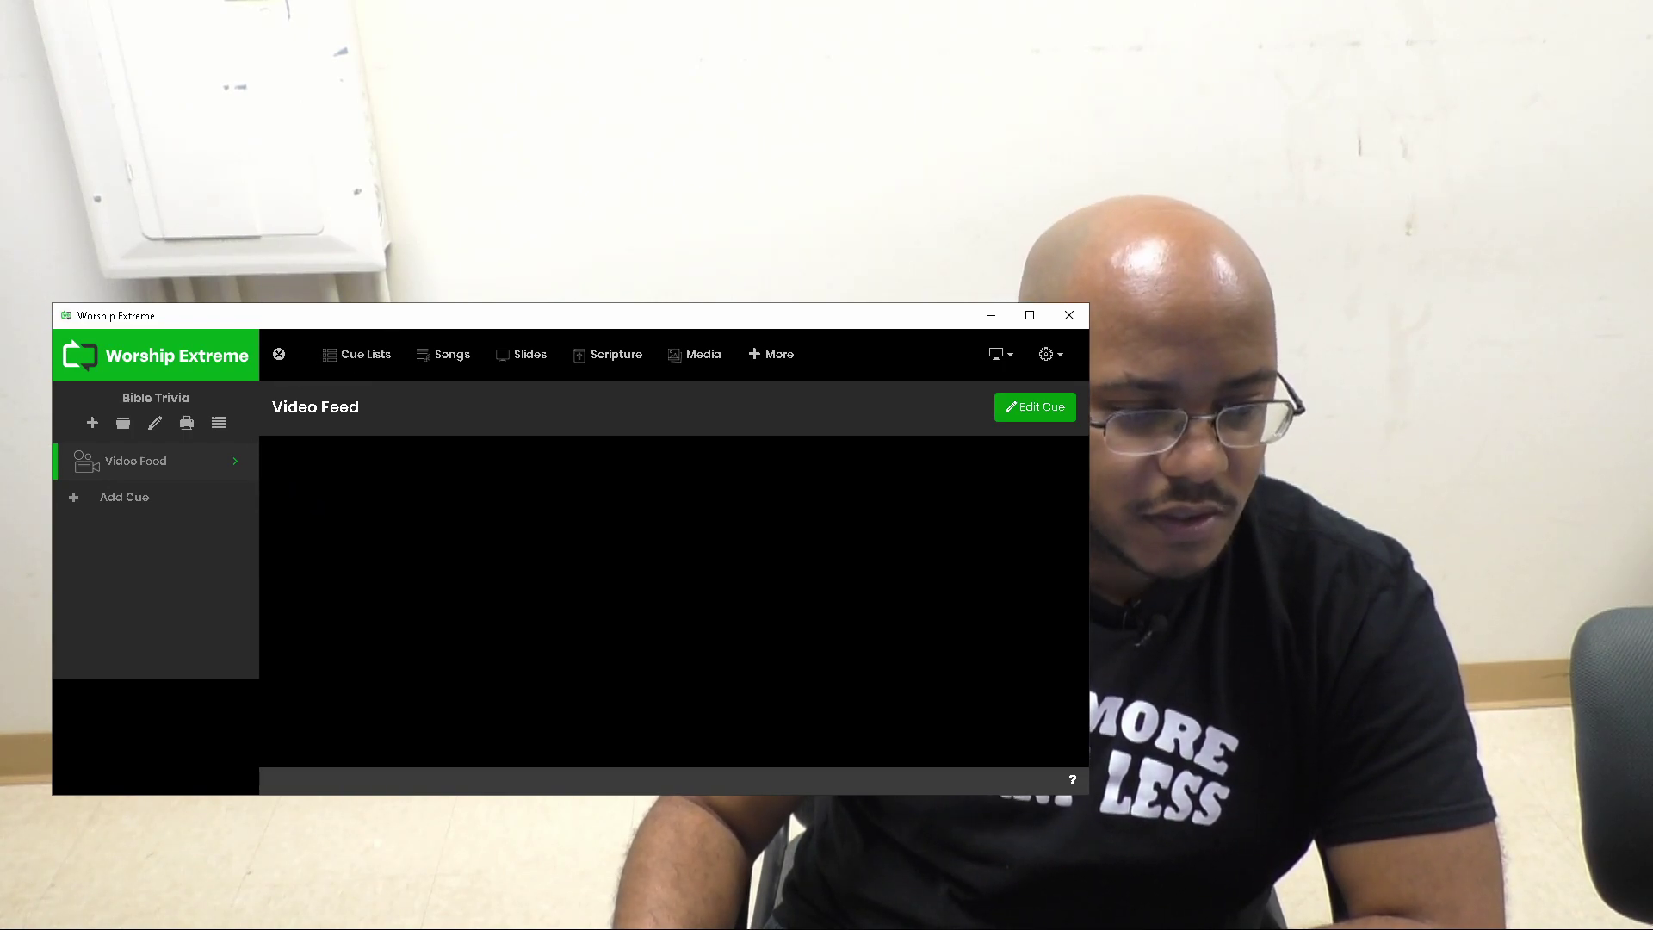
Step: Turn the main display off and maximize the application window
{"action": "left_click", "coordinate": [998, 354]}
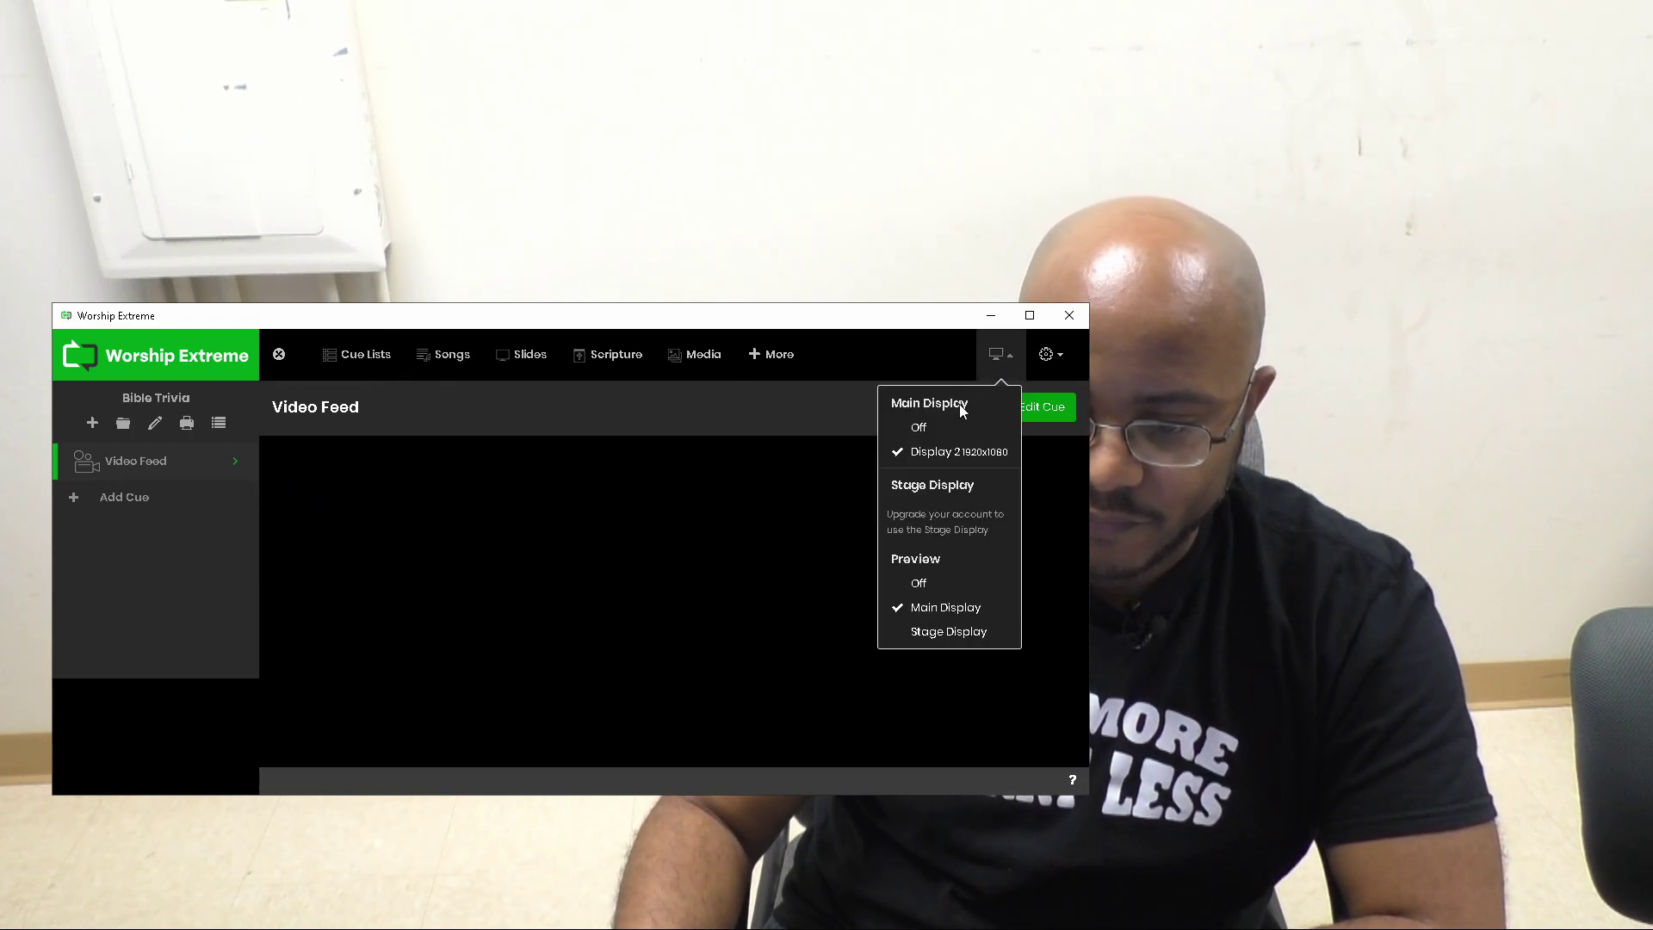
{"action": "left_click", "coordinate": [940, 428]}
{"action": "double_click", "coordinate": [757, 321]}
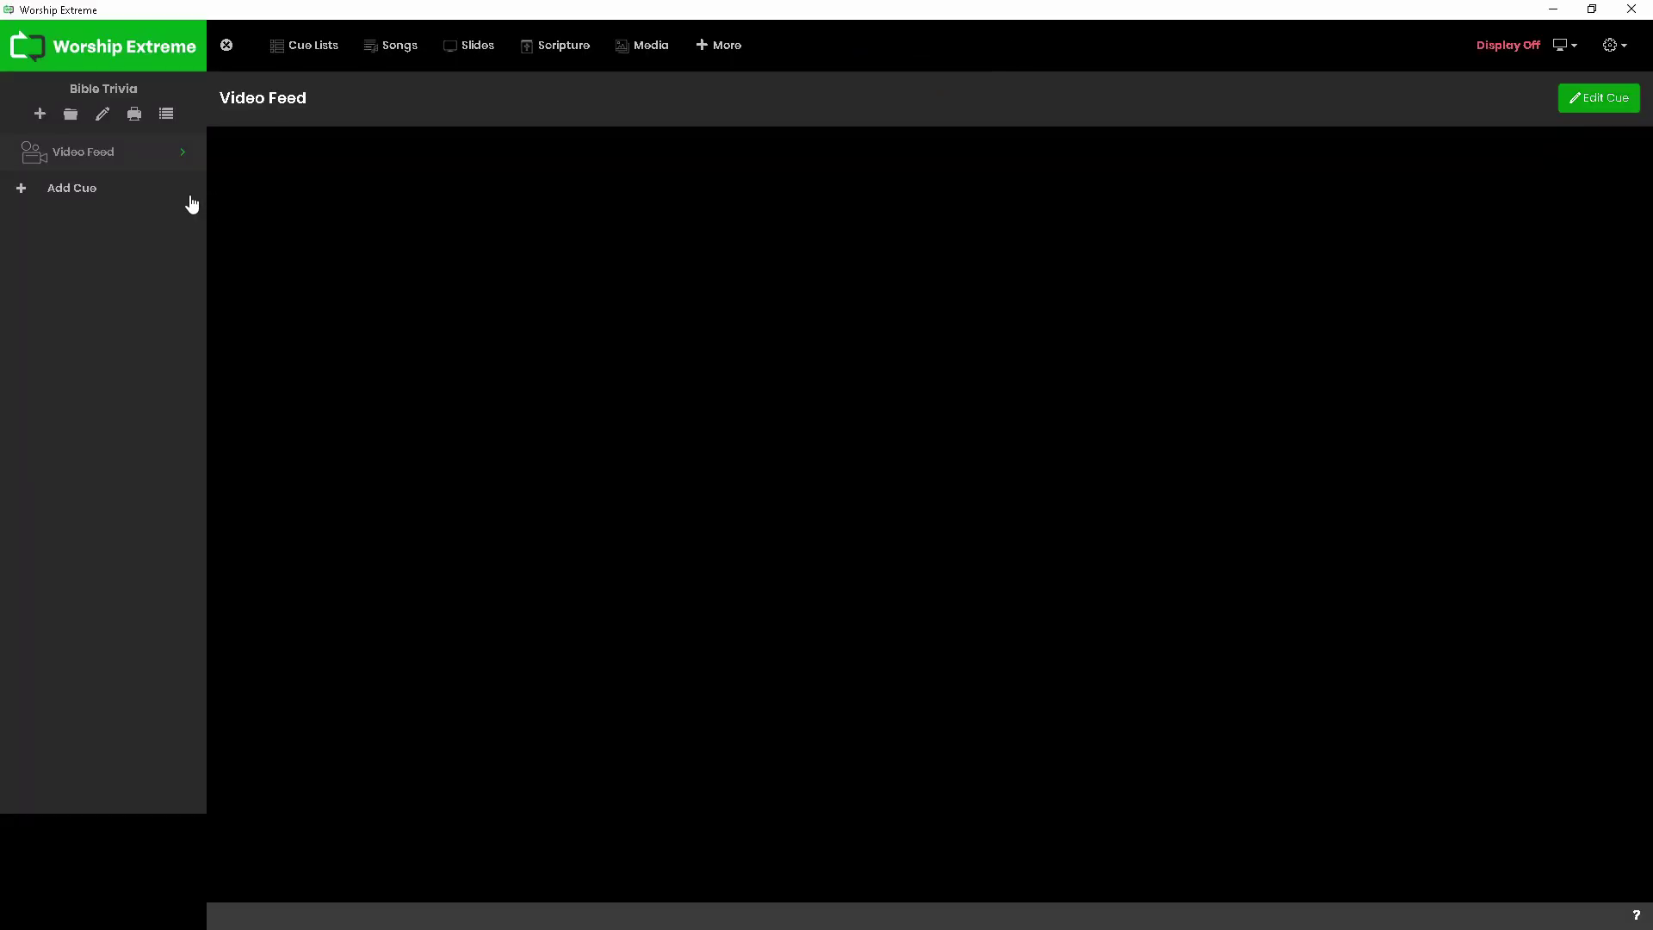
Step: Add a second cue with a video feed background and set its video source to Blackmagic Design
{"action": "left_click", "coordinate": [55, 191]}
{"action": "left_click", "coordinate": [1455, 293]}
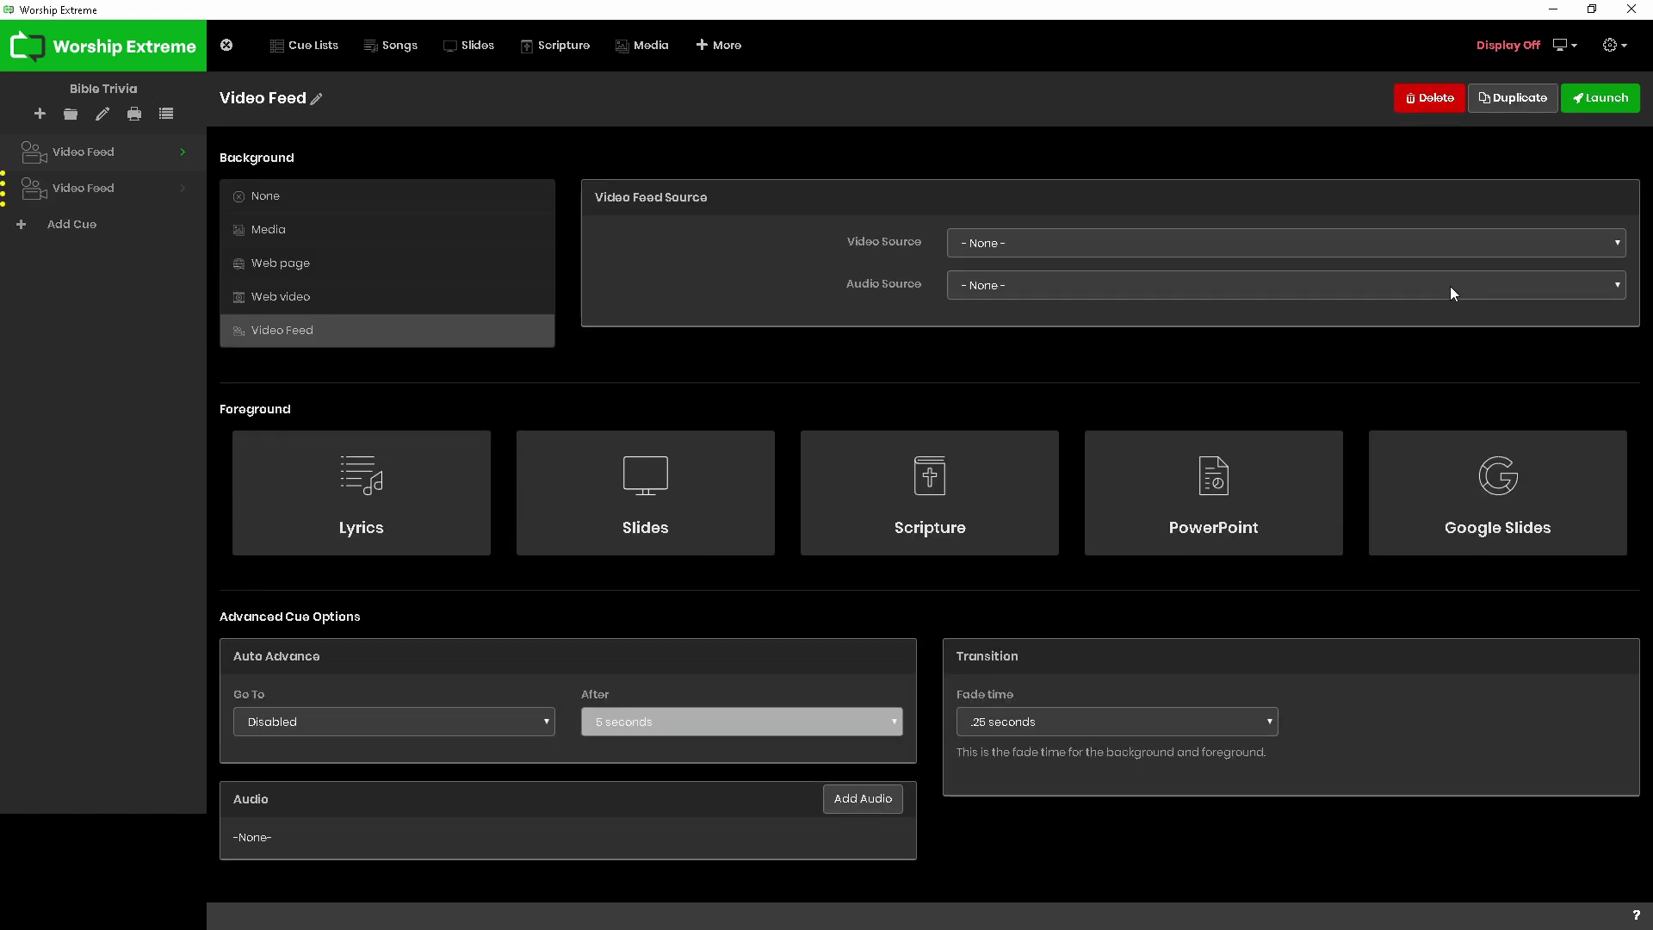
{"action": "left_click", "coordinate": [1013, 241]}
{"action": "left_click", "coordinate": [1005, 284]}
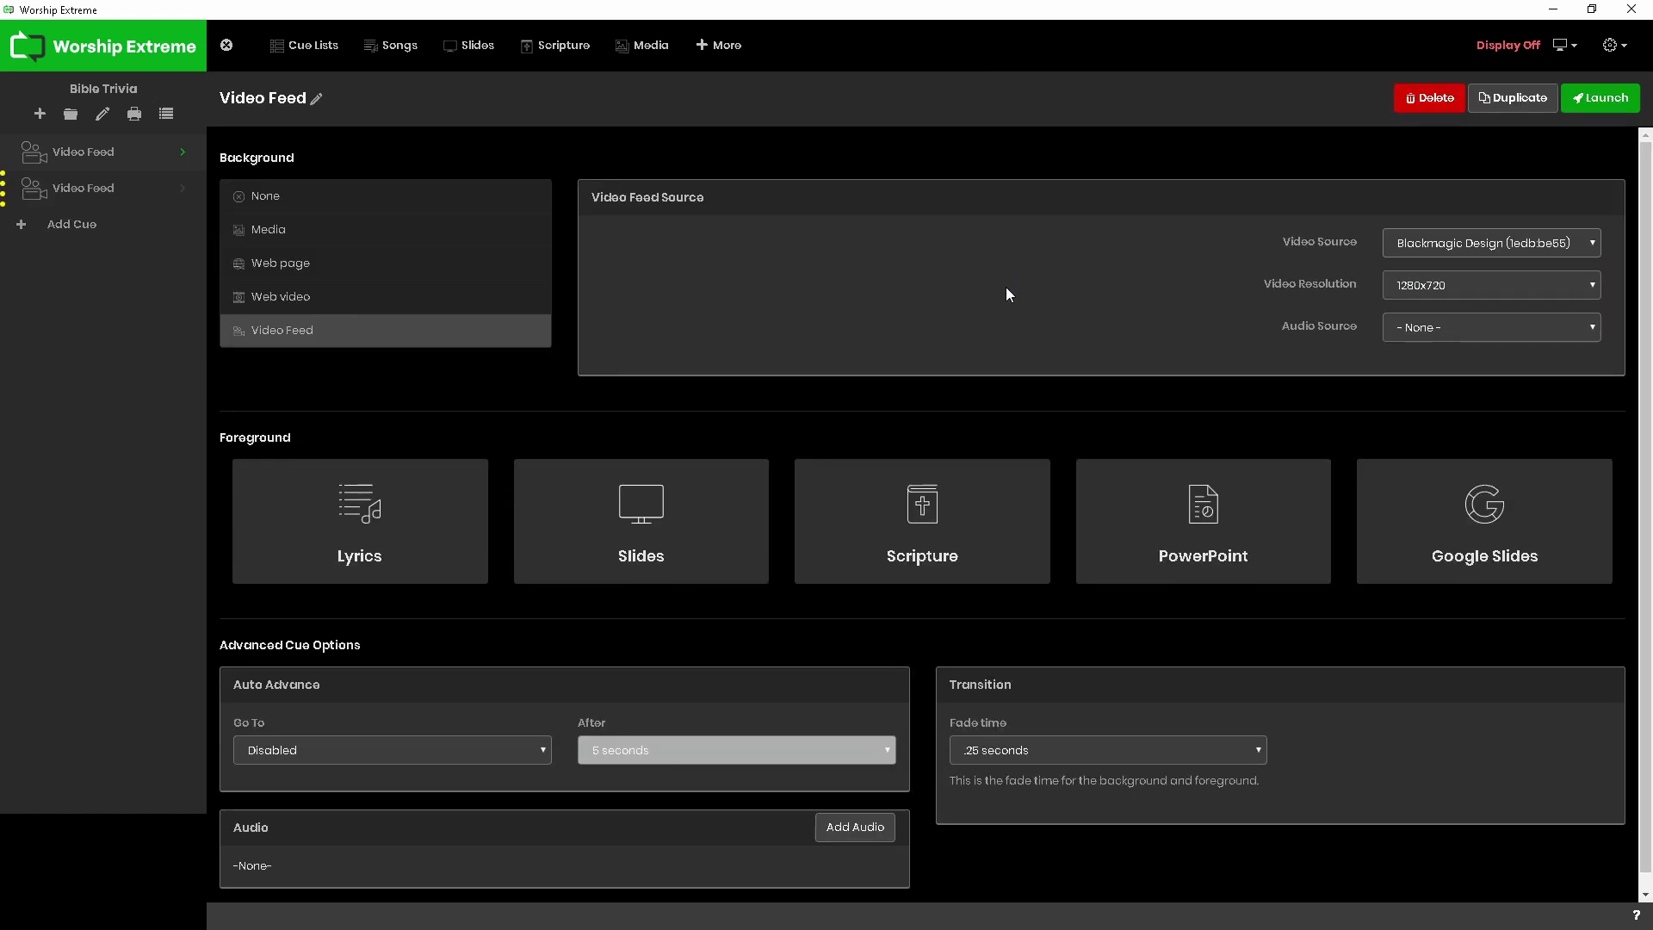
{"action": "left_click", "coordinate": [1449, 288]}
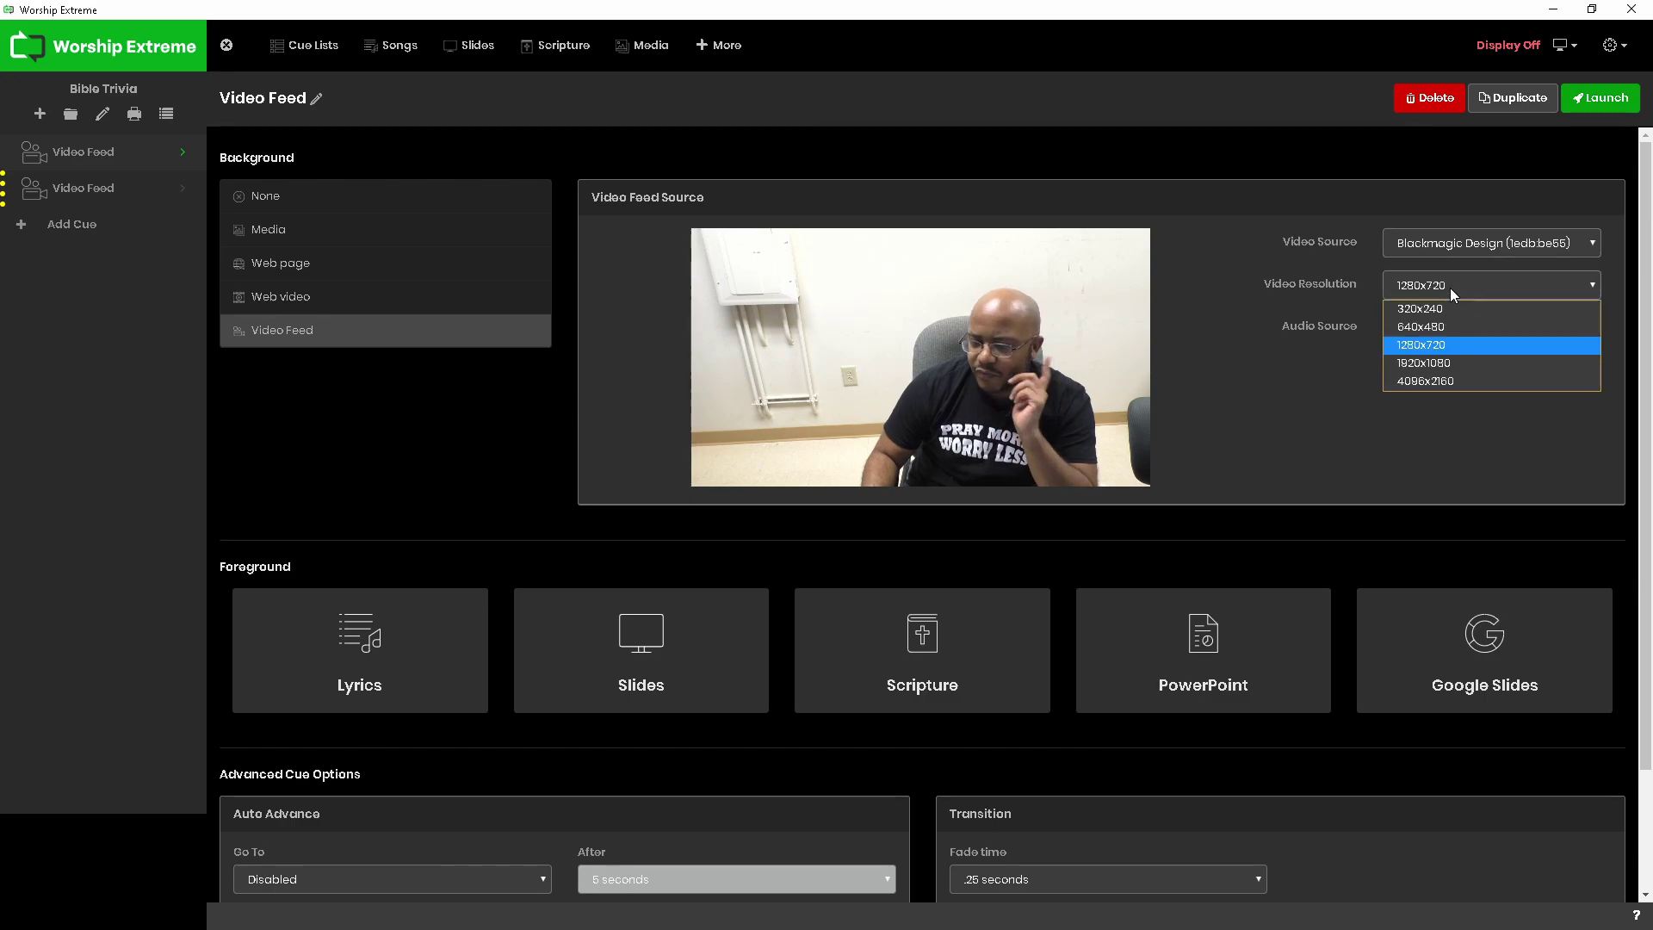
Step: Examine the settings pages, from cue defaults, footer and slide labels through screen configuration, stage display, connections and cache
{"action": "left_click", "coordinate": [1611, 44]}
{"action": "left_click", "coordinate": [1524, 198]}
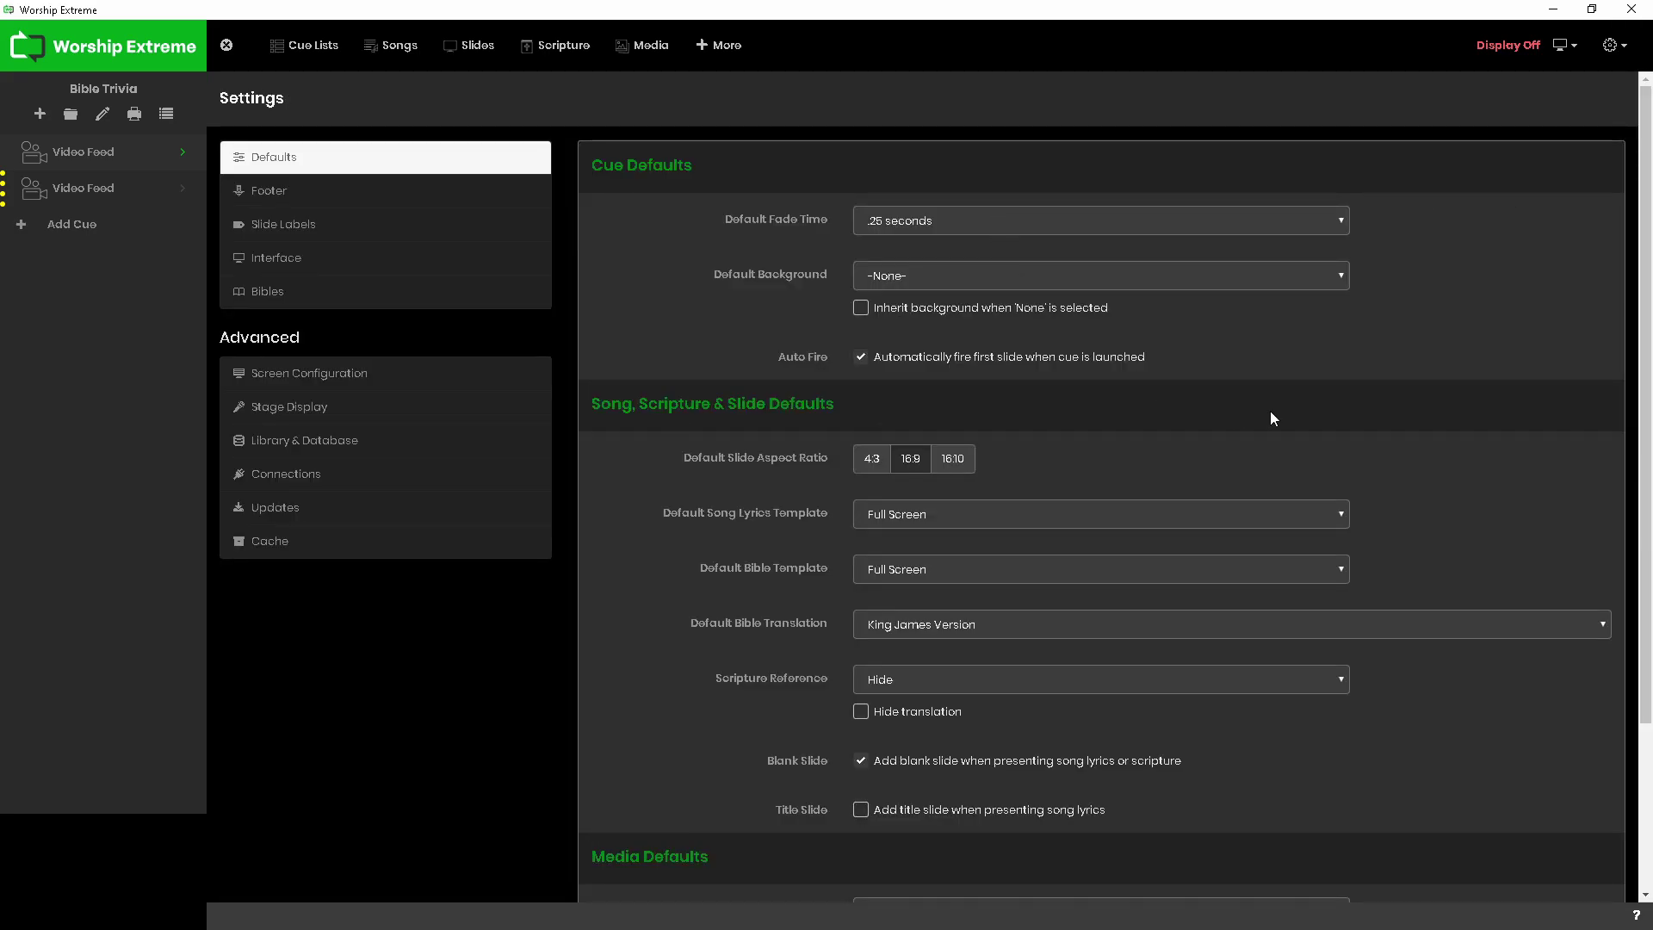
{"action": "scroll", "coordinate": [1270, 416], "scroll_direction": "down", "scroll_amount": 3}
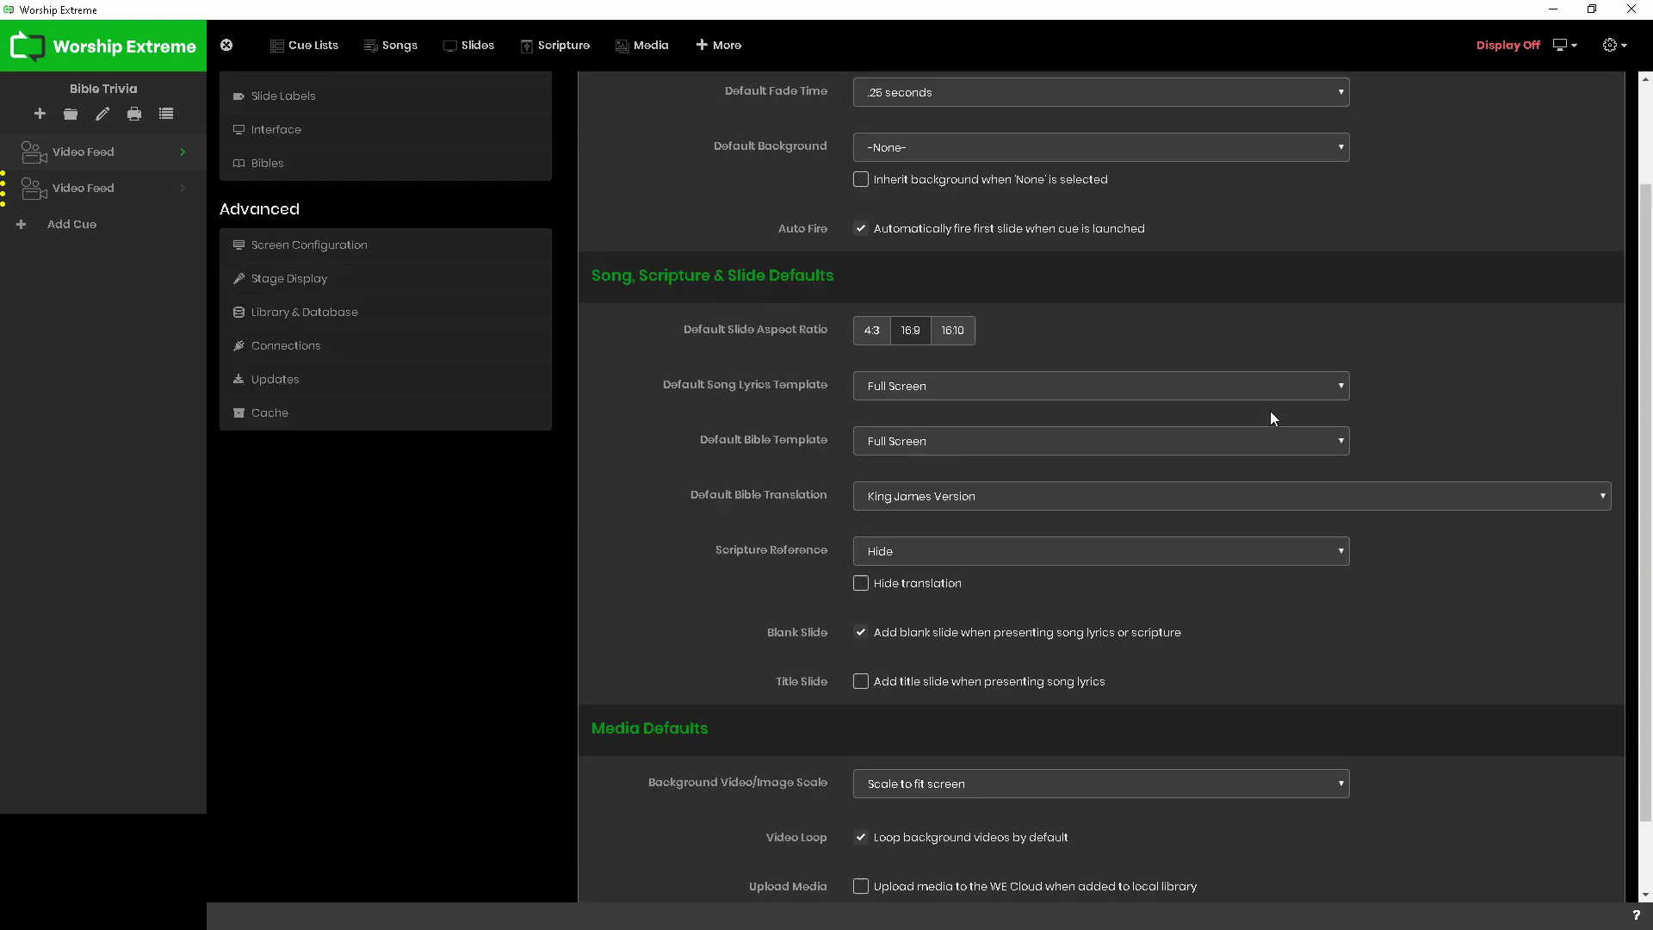
{"action": "scroll", "coordinate": [1269, 410], "scroll_direction": "up", "scroll_amount": 3}
{"action": "left_click", "coordinate": [314, 192]}
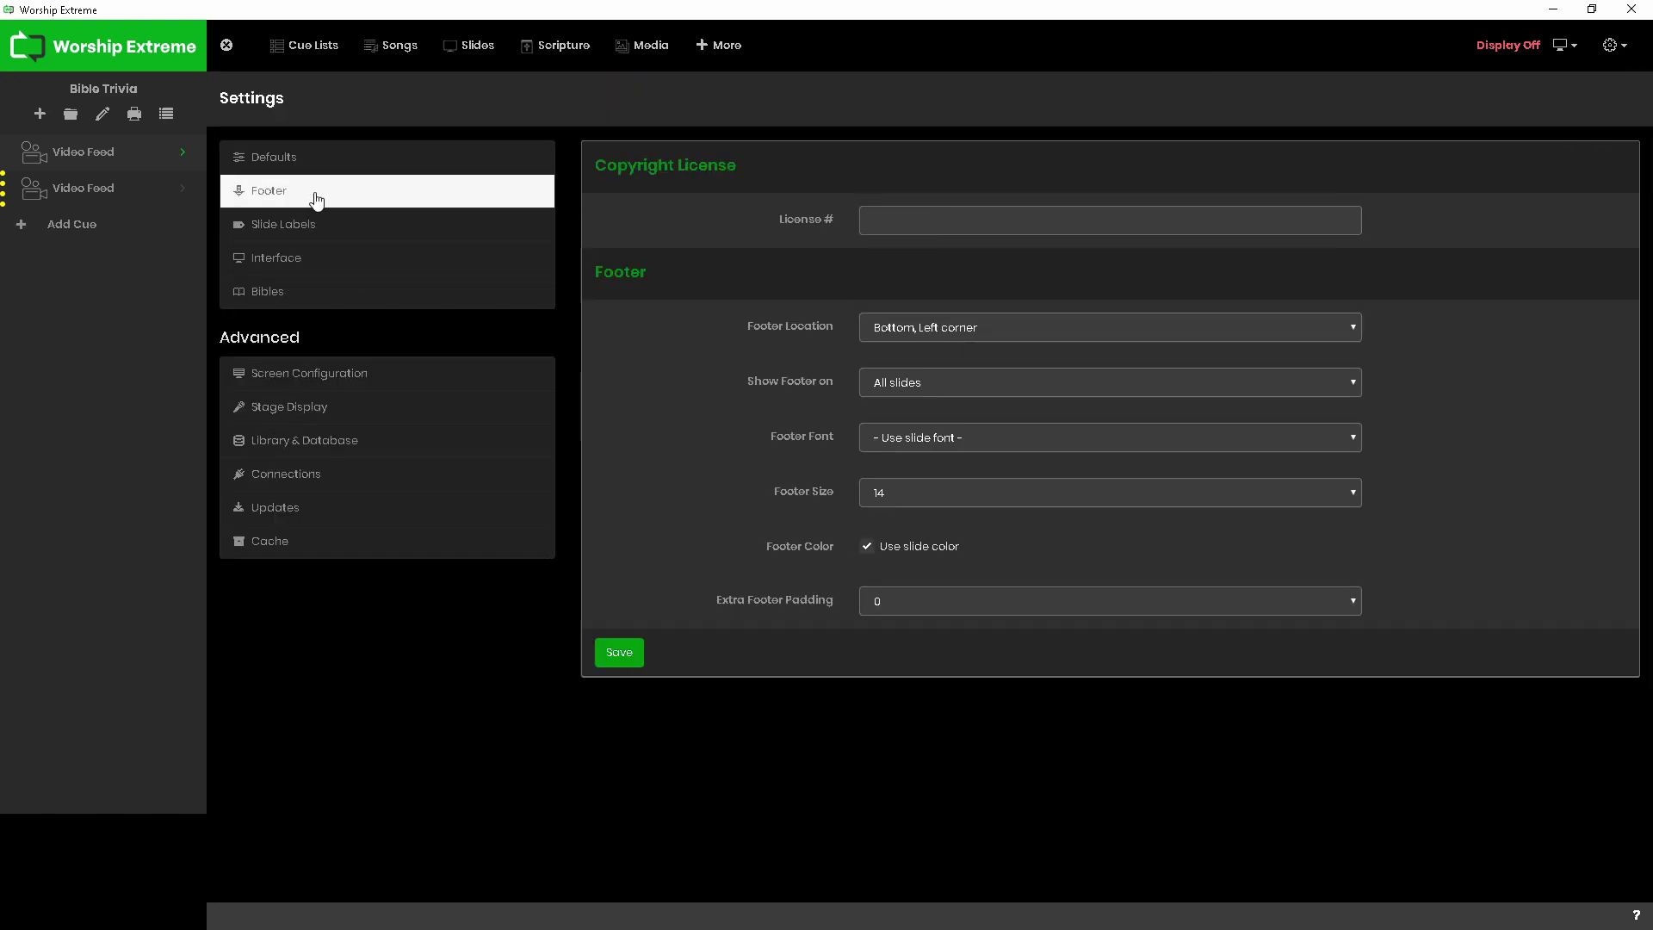
{"action": "left_click", "coordinate": [317, 228]}
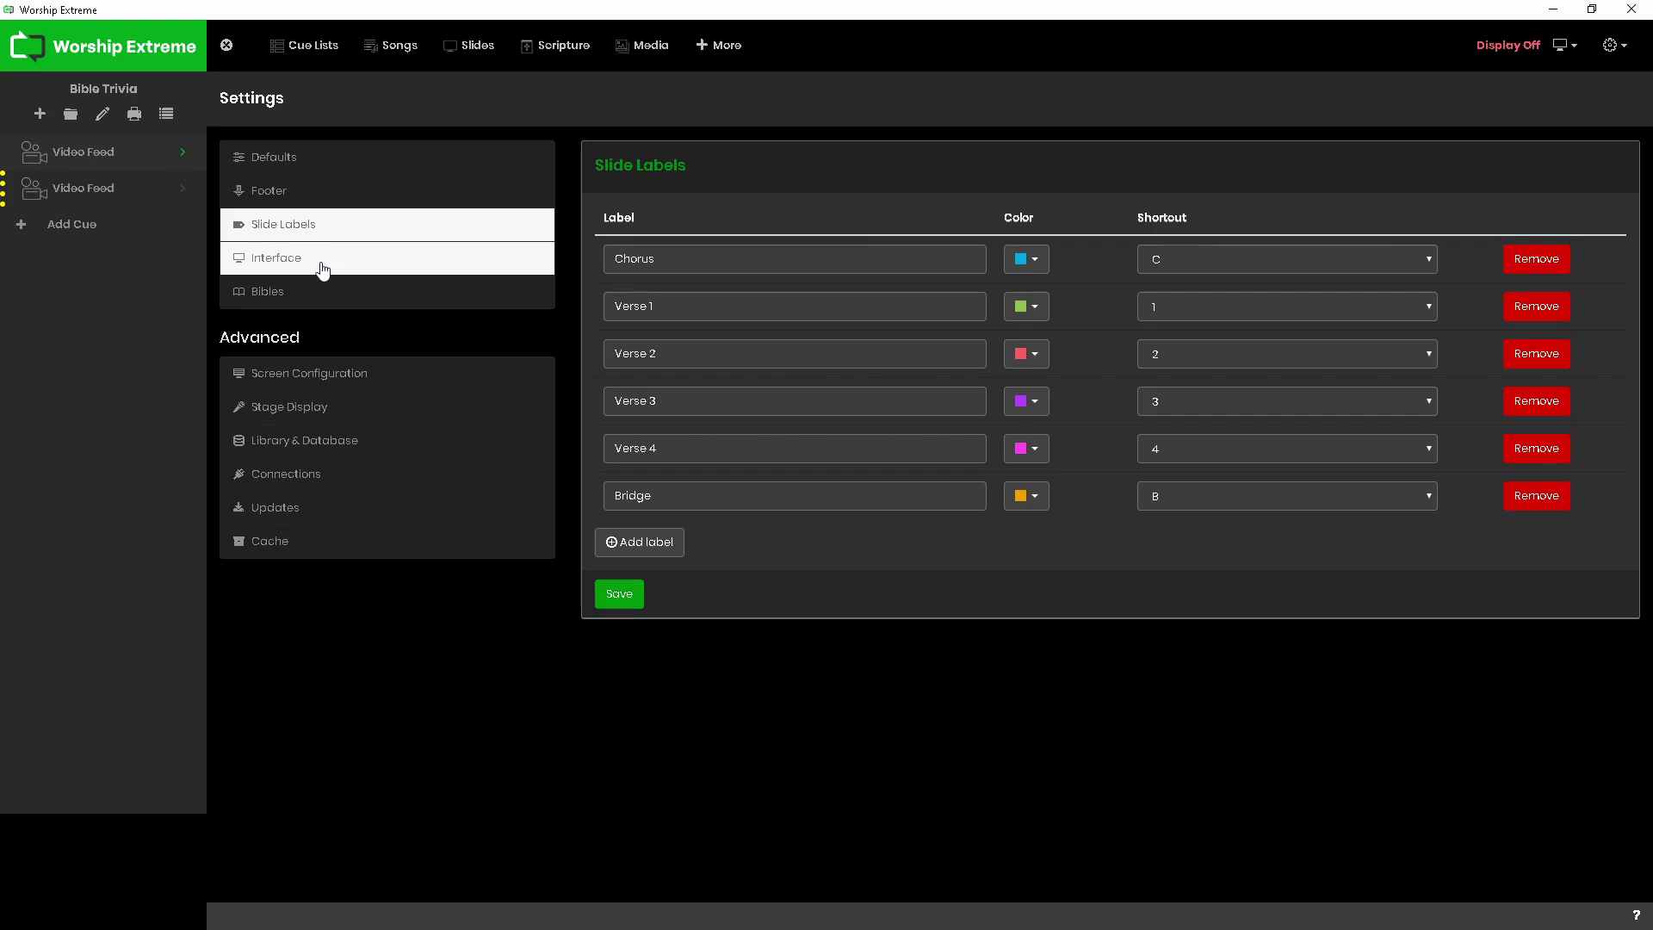
{"action": "left_click", "coordinate": [321, 265]}
{"action": "left_click", "coordinate": [325, 299]}
{"action": "left_click", "coordinate": [318, 227]}
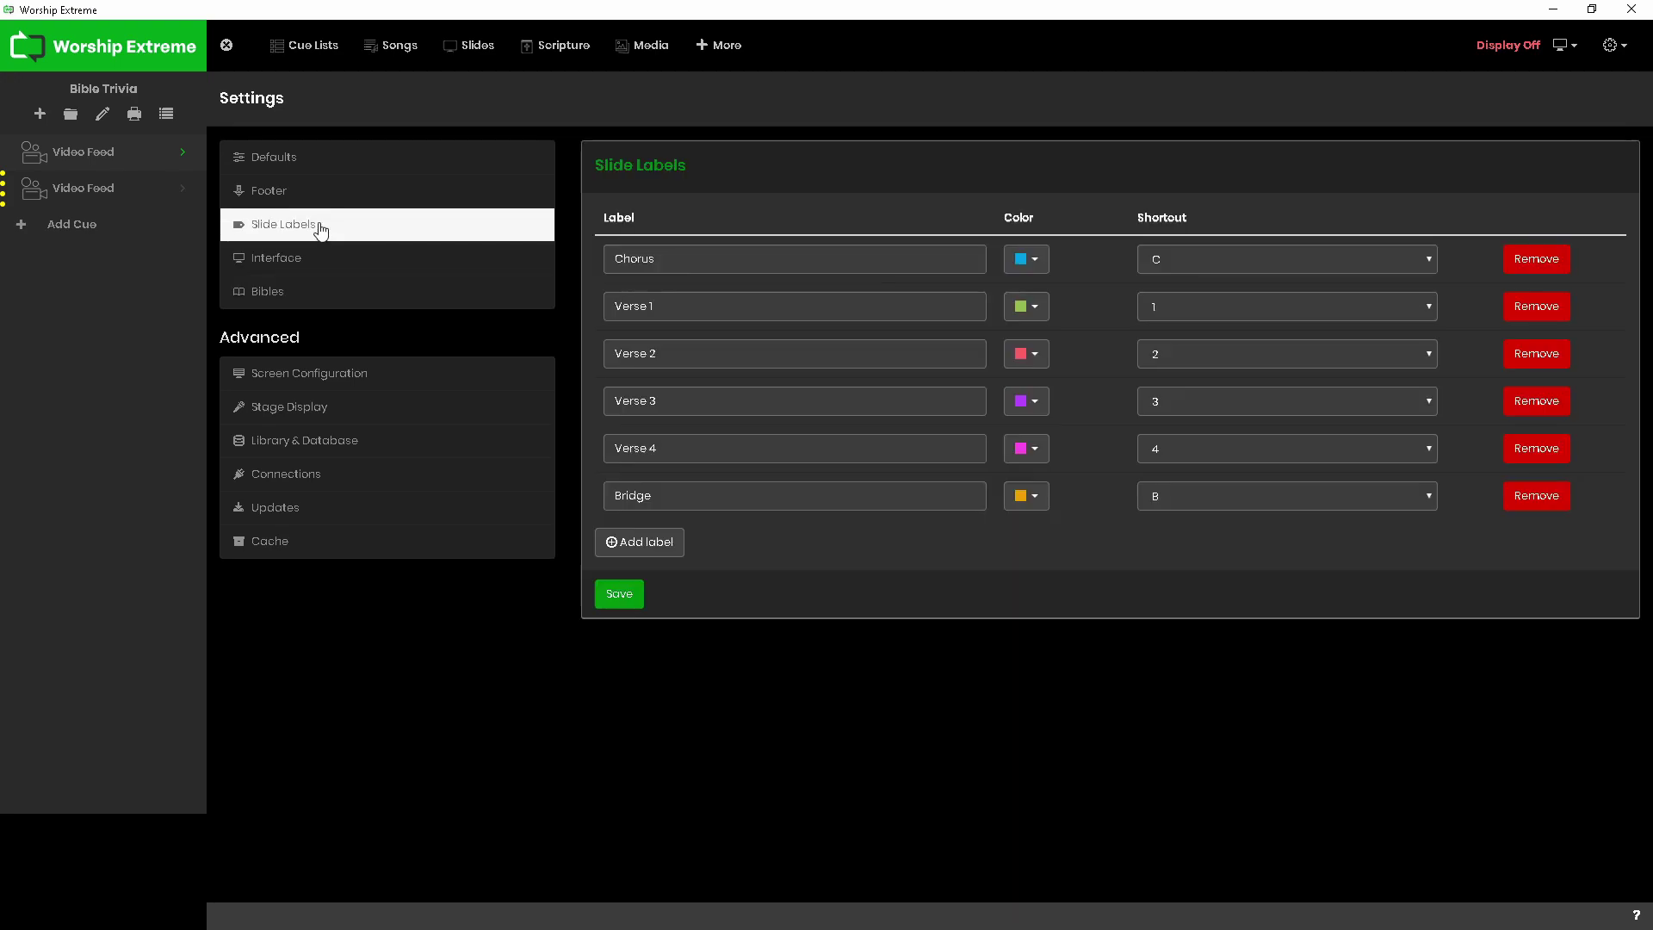
{"action": "left_click", "coordinate": [299, 386]}
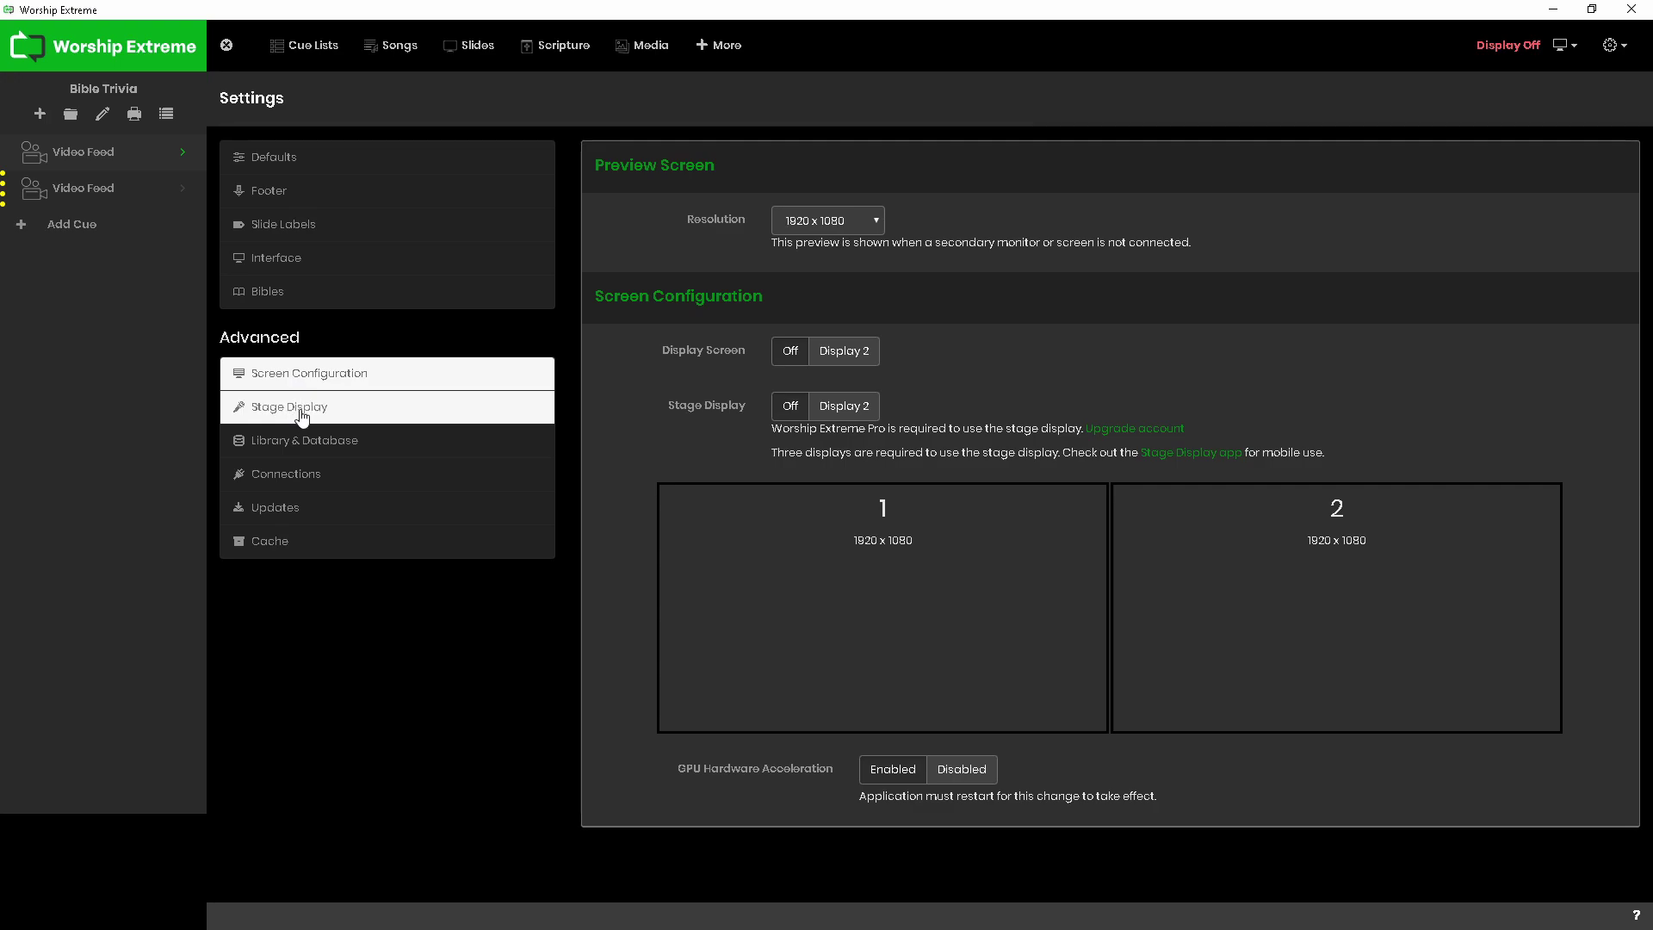
{"action": "left_click", "coordinate": [303, 418]}
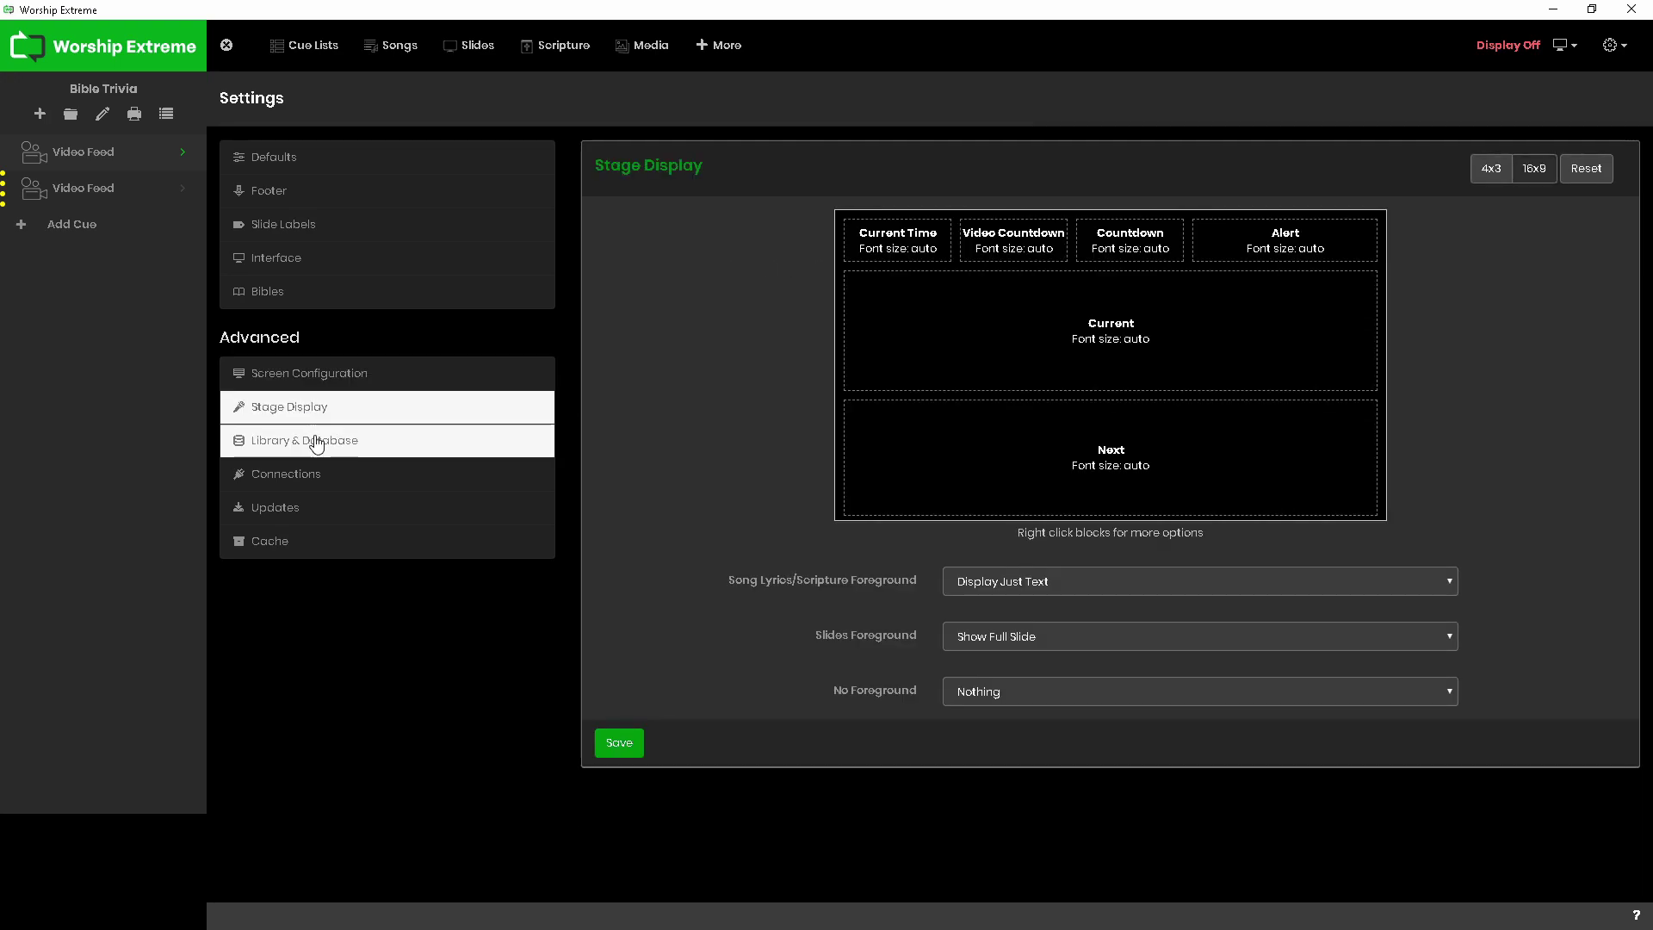
{"action": "left_click", "coordinate": [312, 434]}
{"action": "left_click", "coordinate": [294, 475]}
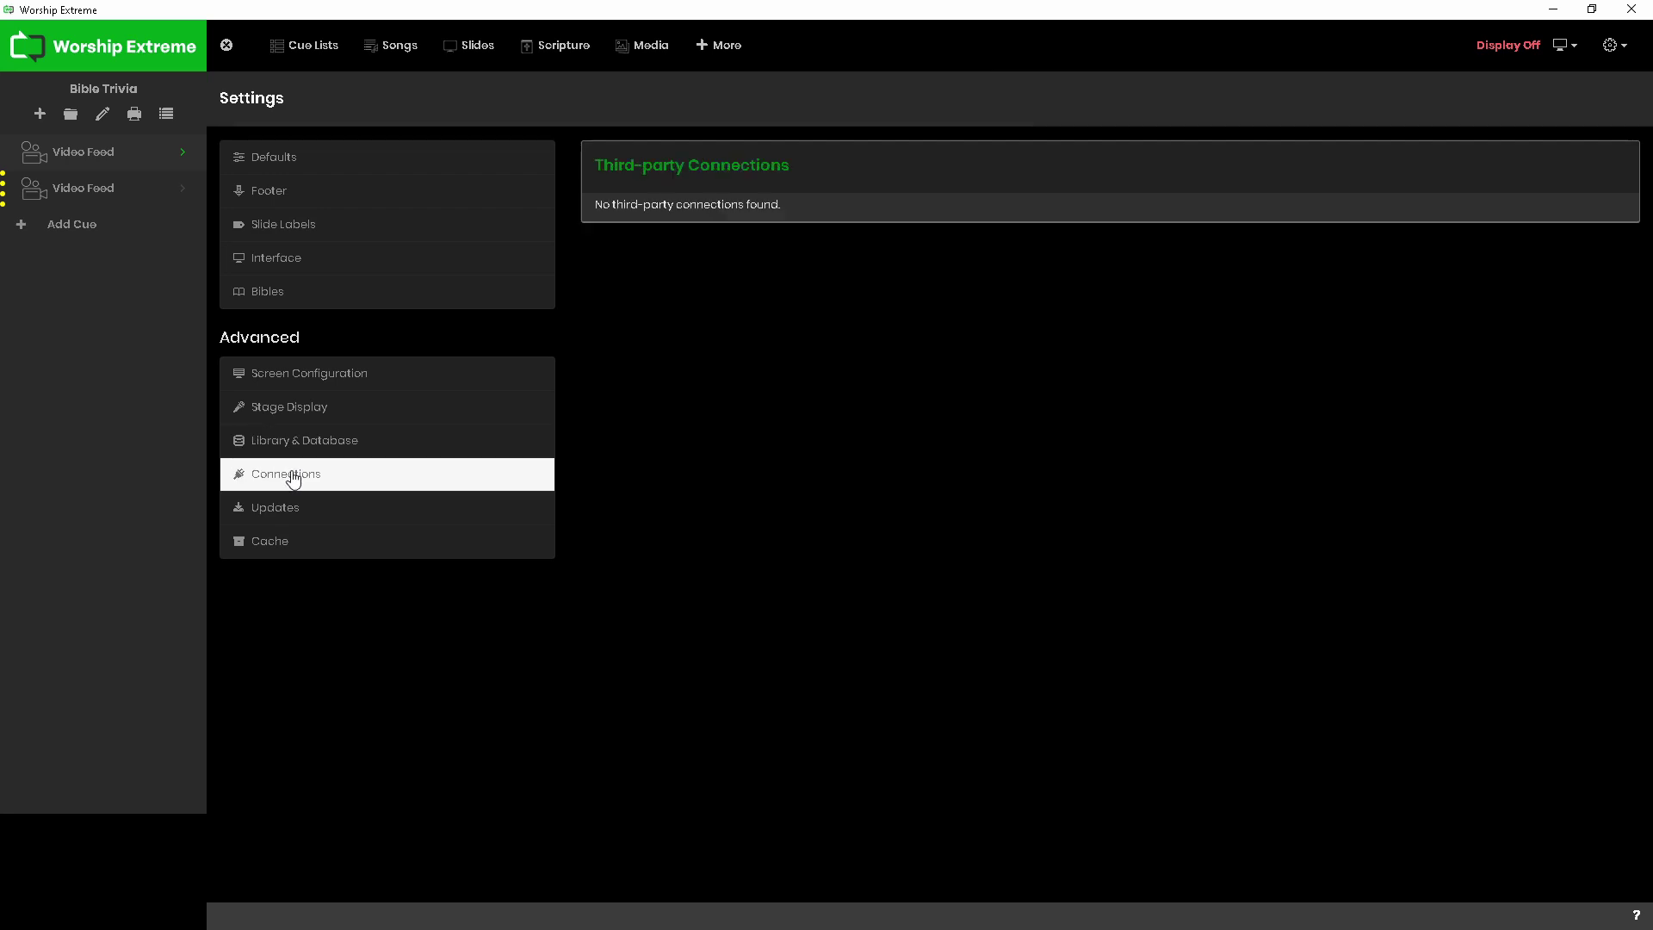
{"action": "left_click", "coordinate": [285, 511]}
{"action": "left_click", "coordinate": [288, 554]}
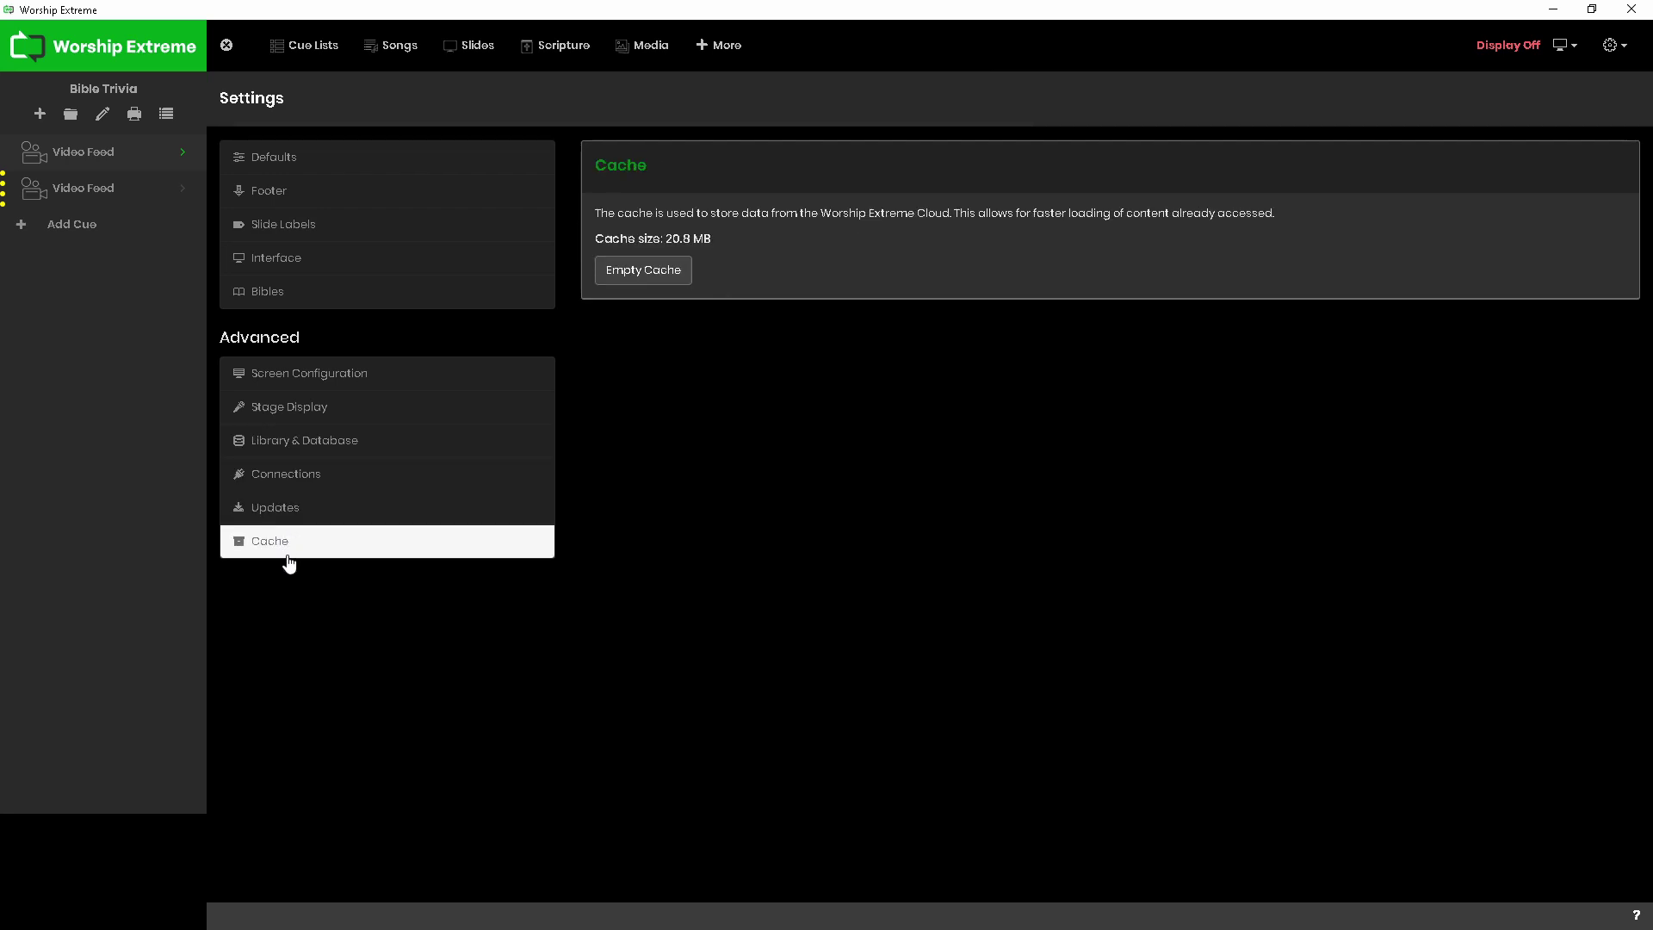
Step: Launch the second Video Feed cue, reopen it for editing and set its video resolution to 1920x1080
{"action": "left_click", "coordinate": [103, 187]}
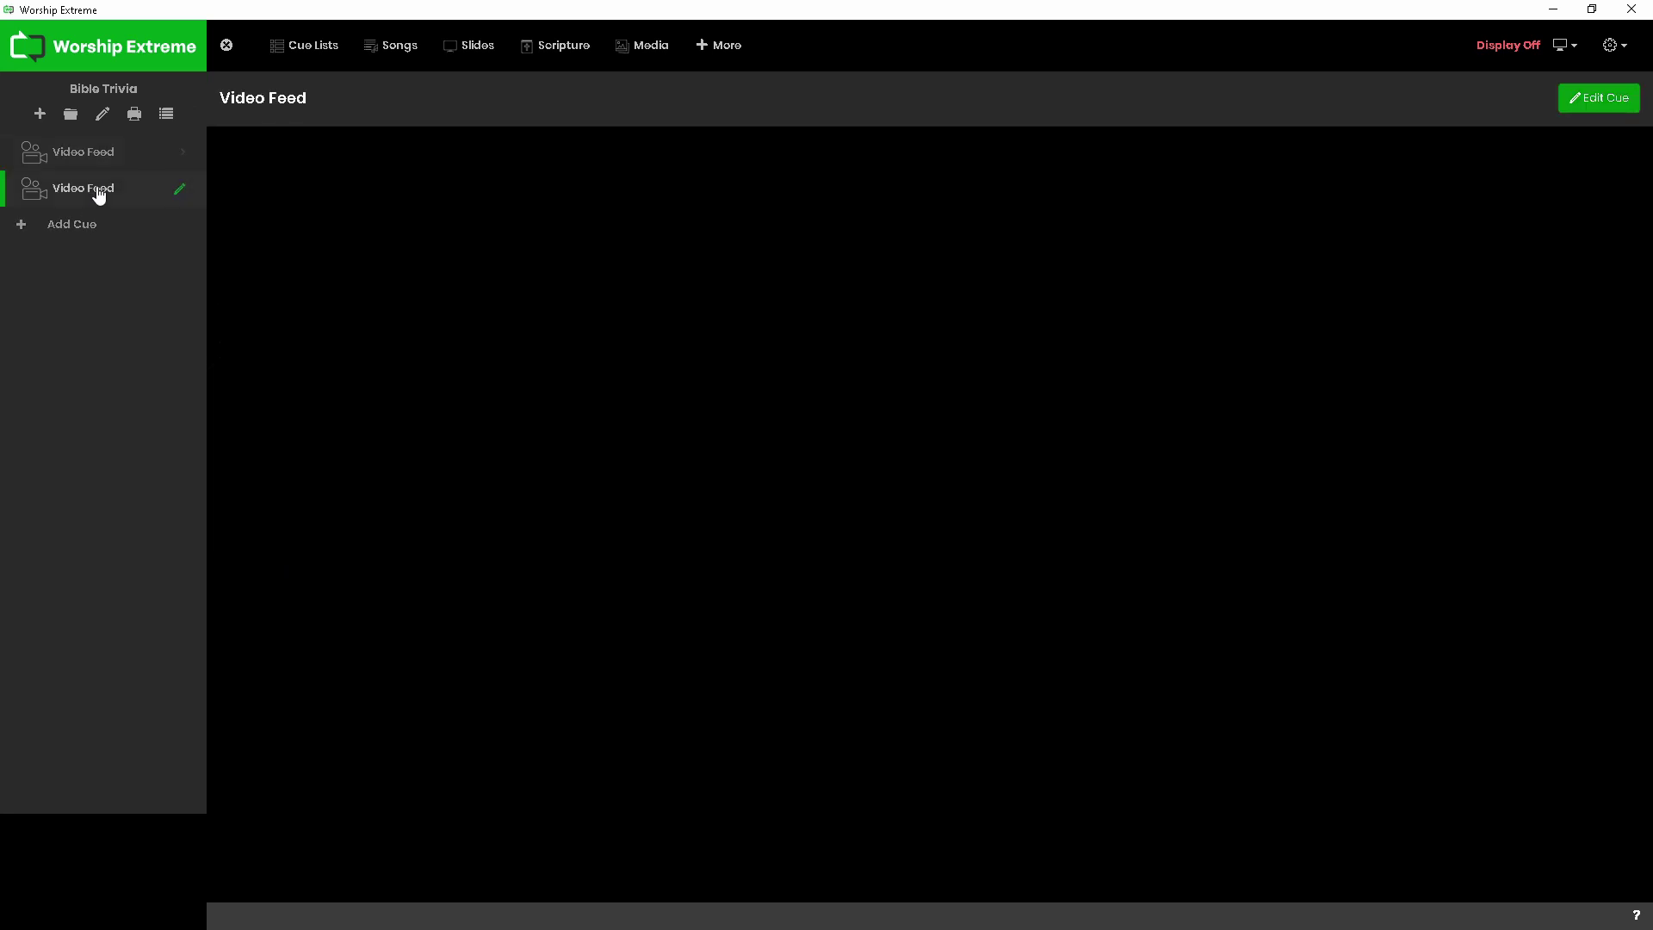
{"action": "left_click", "coordinate": [180, 190]}
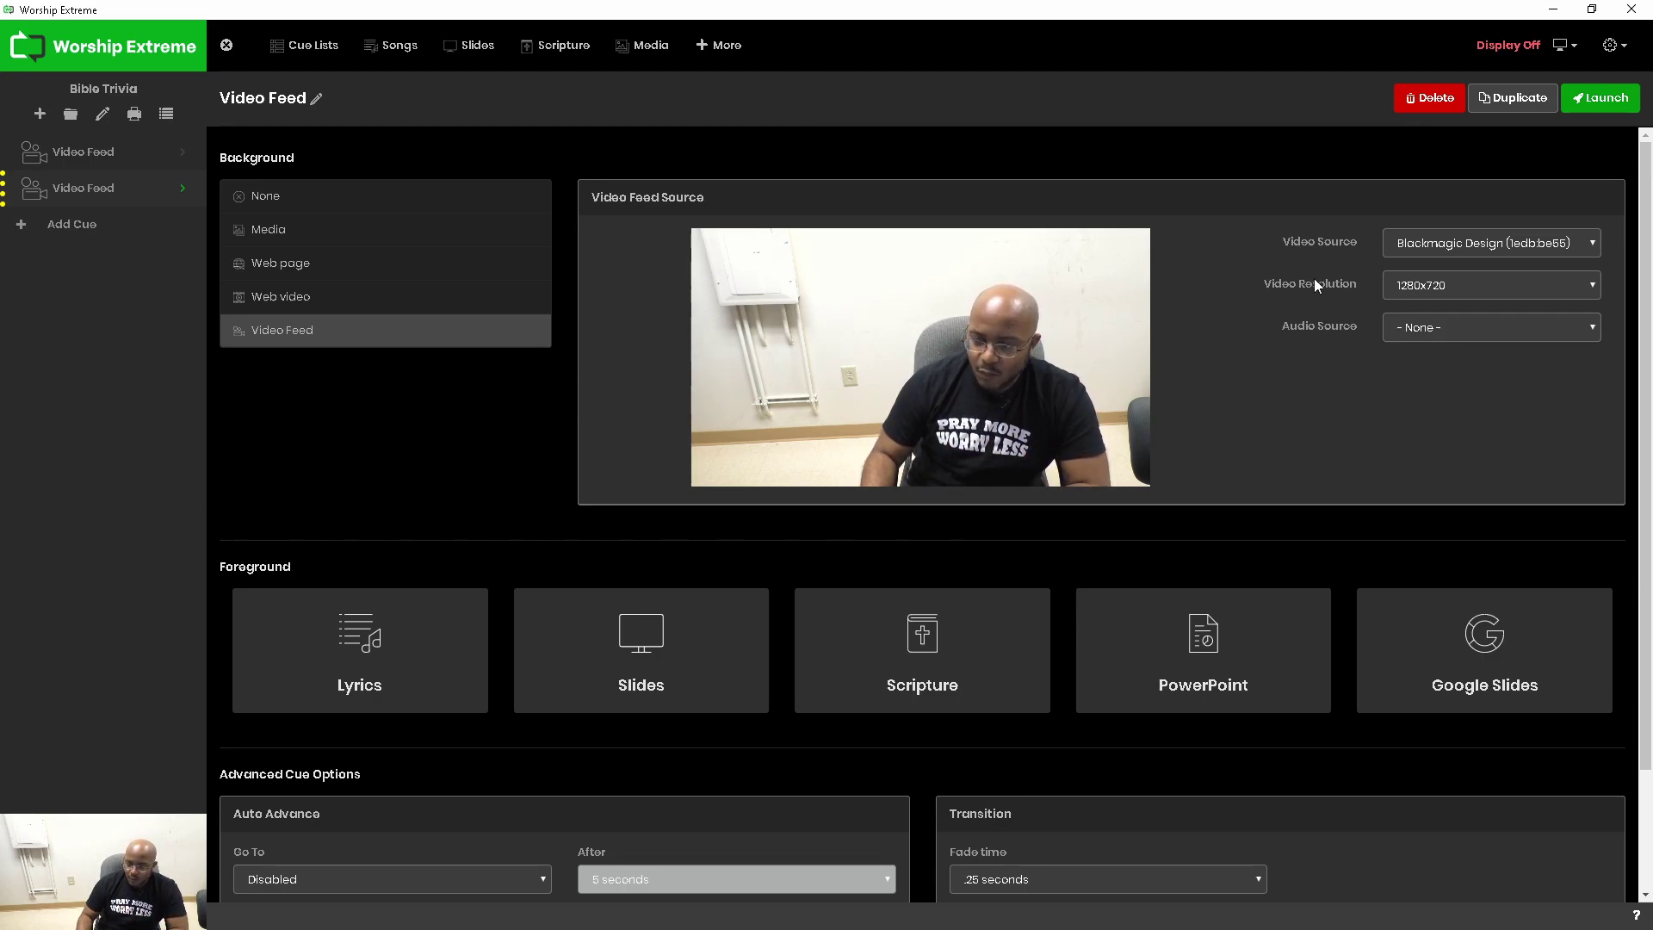
{"action": "left_click", "coordinate": [1435, 286]}
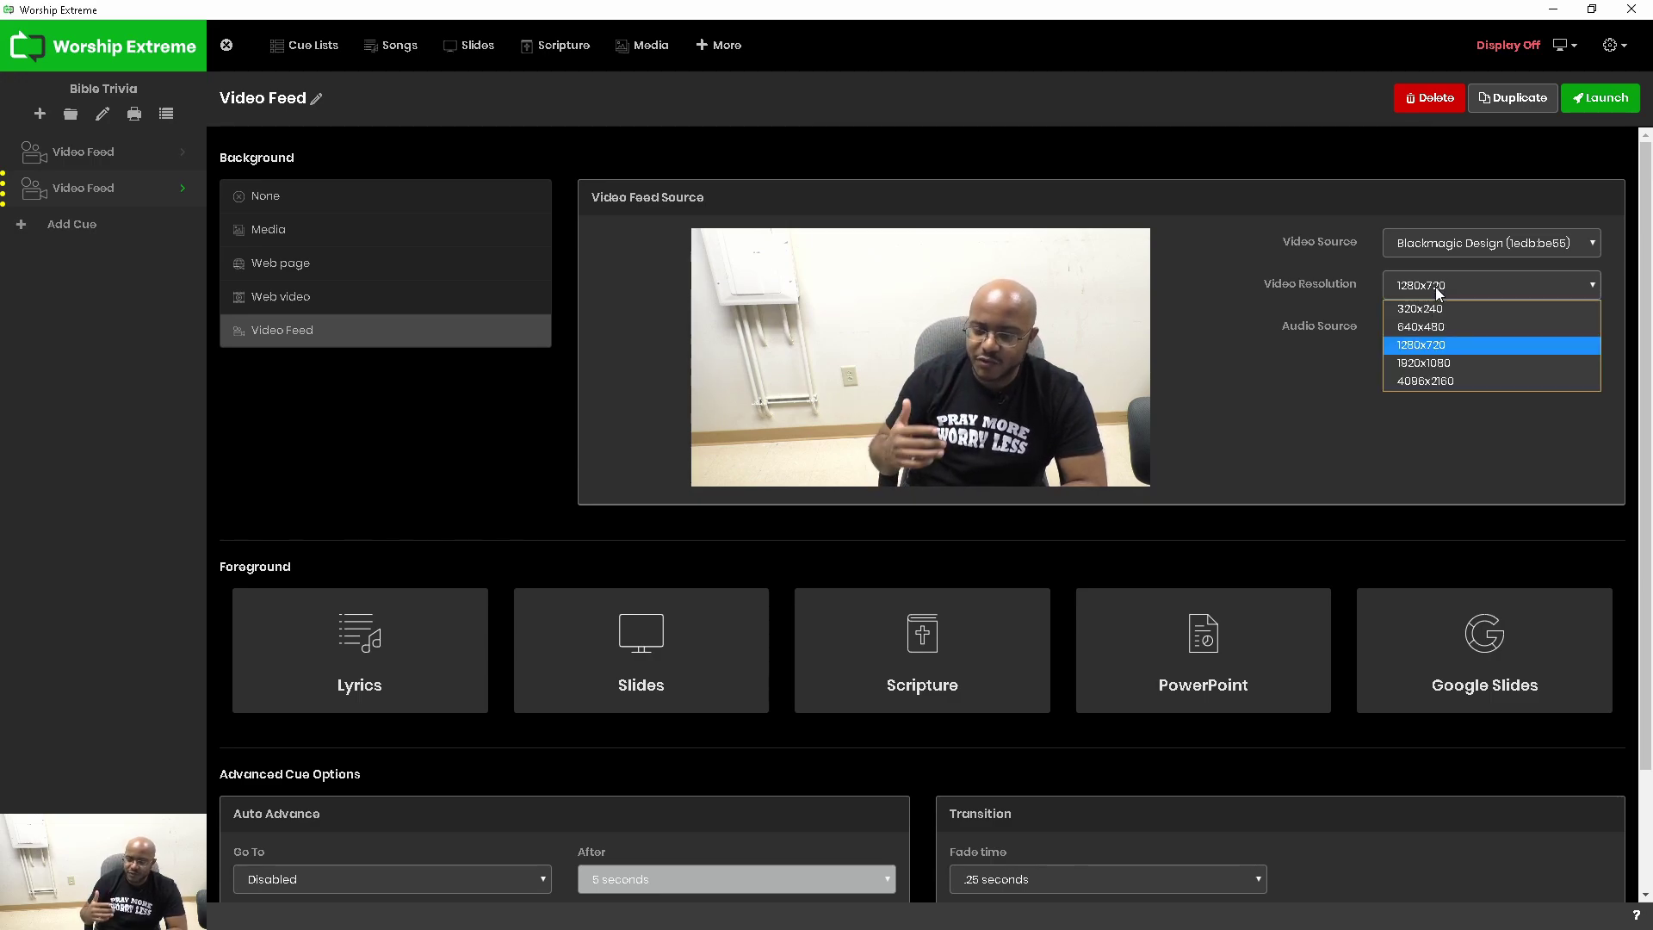
{"action": "left_click", "coordinate": [1433, 362]}
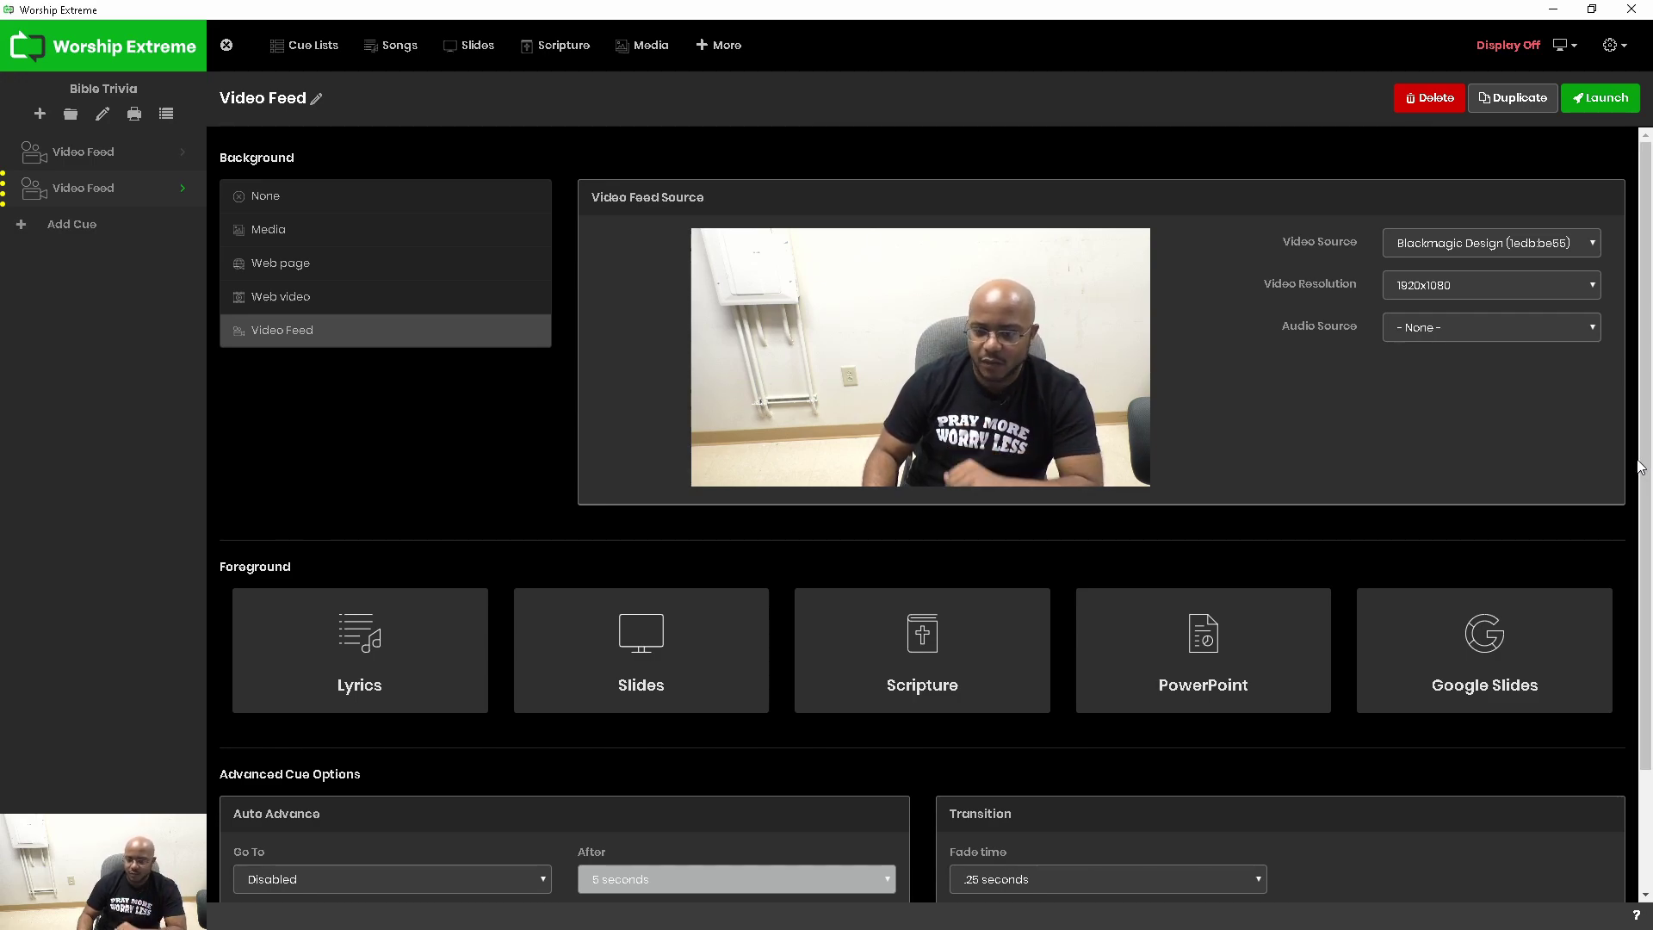
Step: Add a Scripture foreground to the second cue and check which templates are available for it
{"action": "left_click_drag", "start_coordinate": [1639, 467], "coordinate": [1647, 553]}
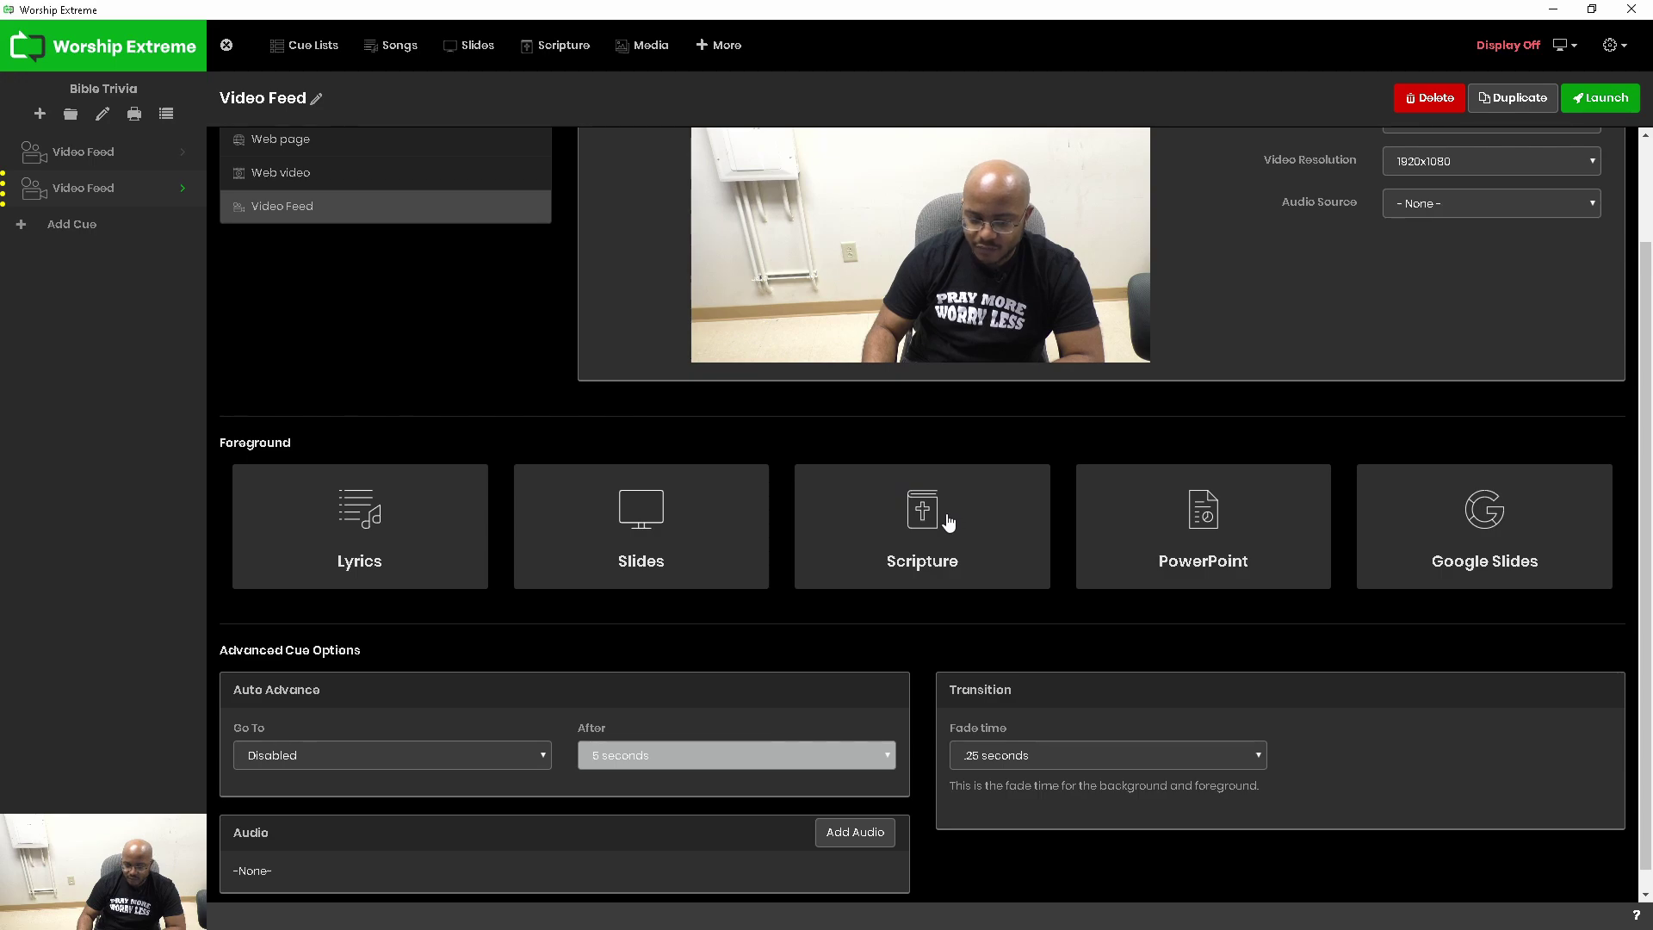
{"action": "left_click", "coordinate": [885, 554]}
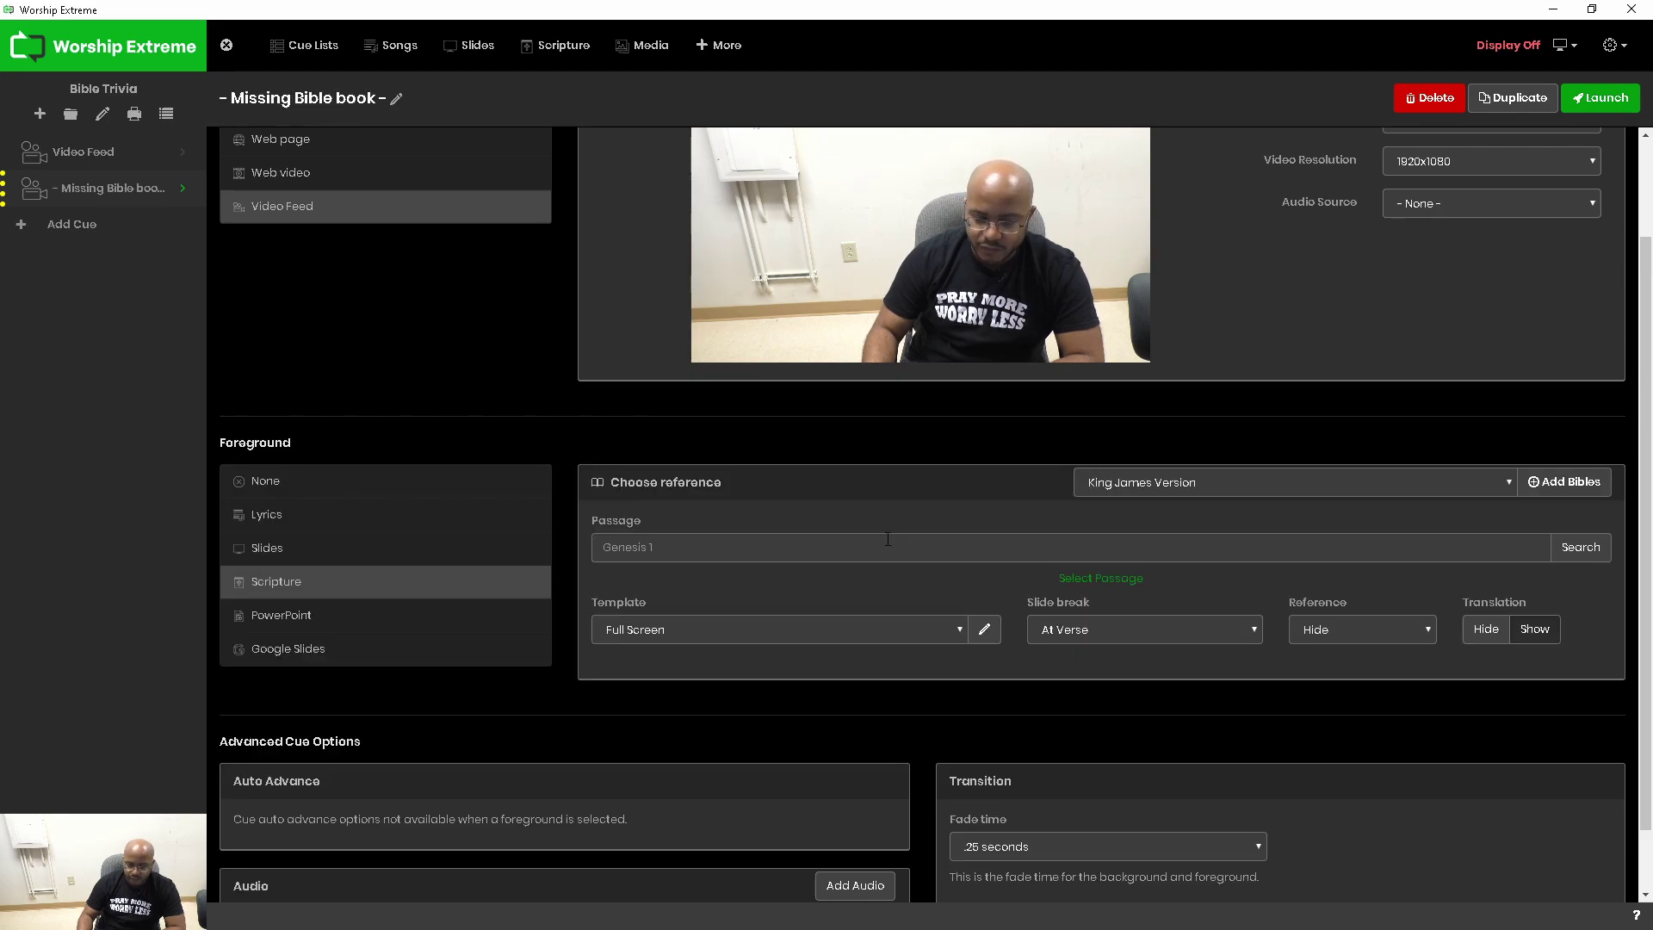
{"action": "left_click", "coordinate": [880, 629]}
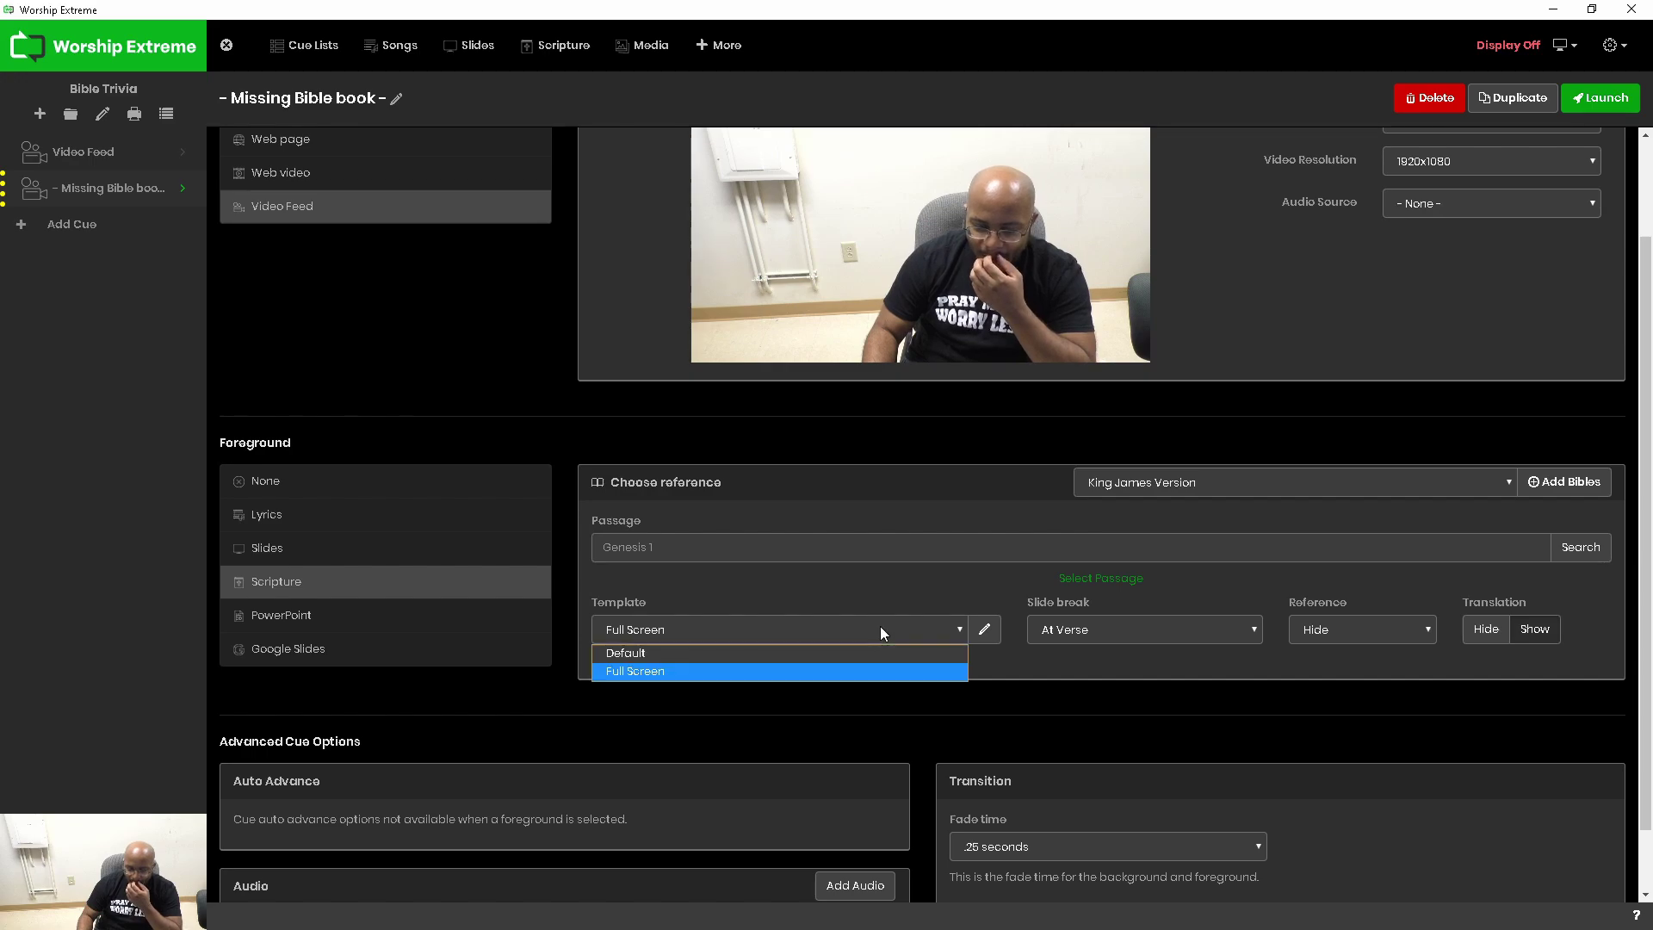
{"action": "left_click", "coordinate": [880, 629]}
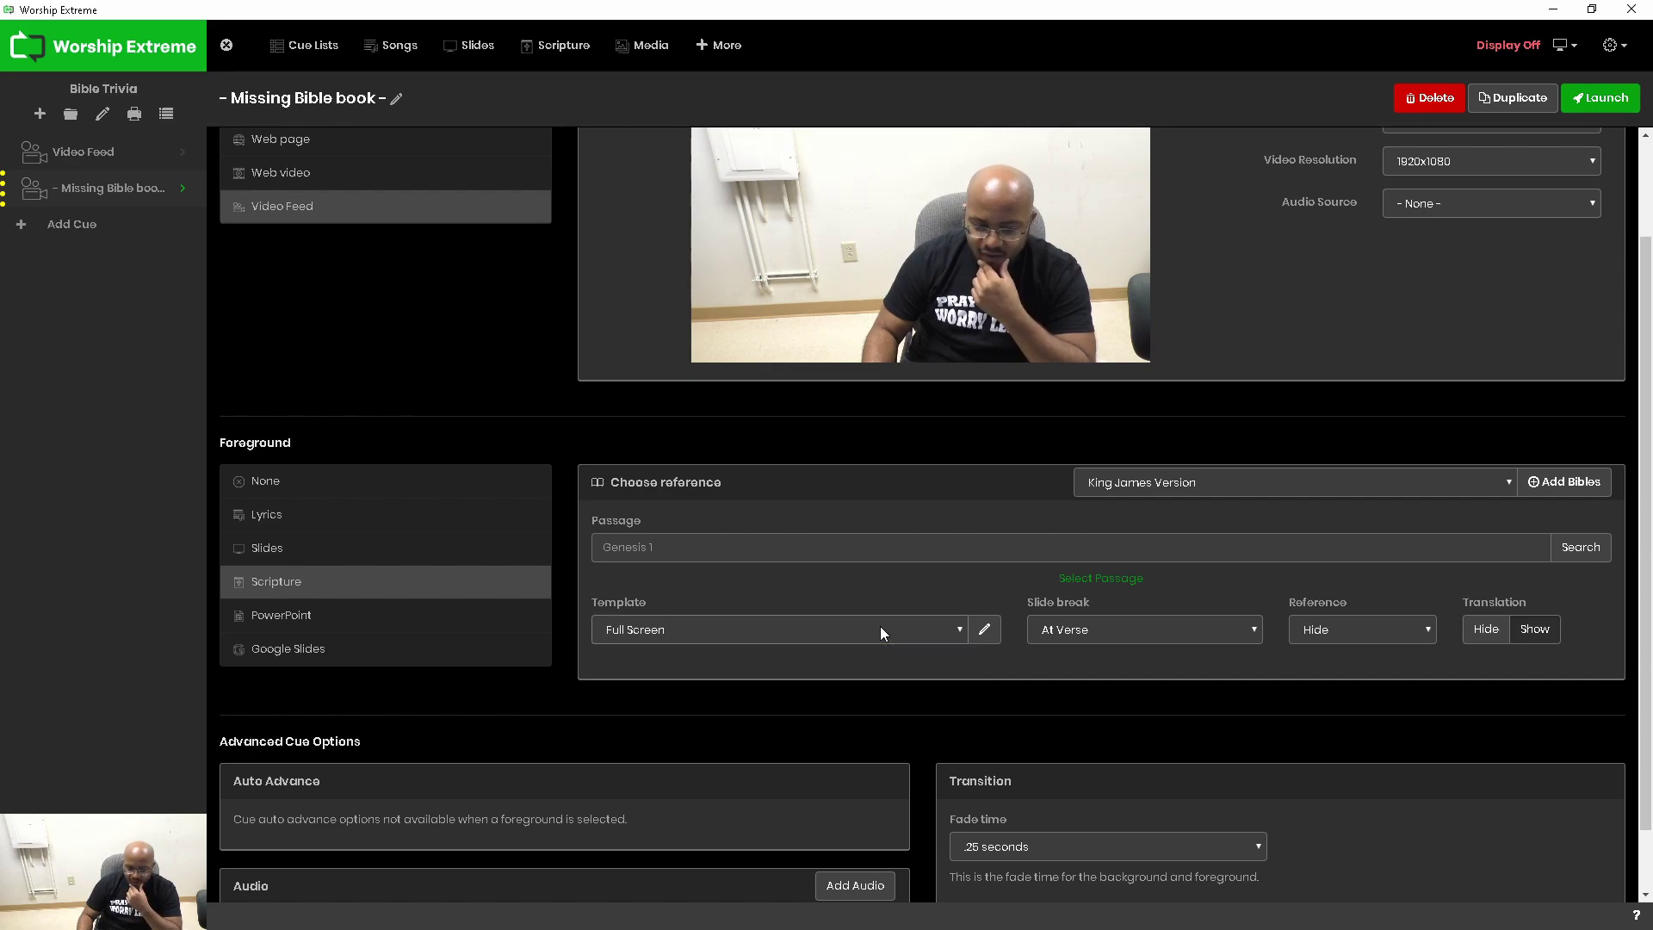
Step: Open the scripture template editor and create a new template named "Lower THird"
{"action": "left_click", "coordinate": [984, 629]}
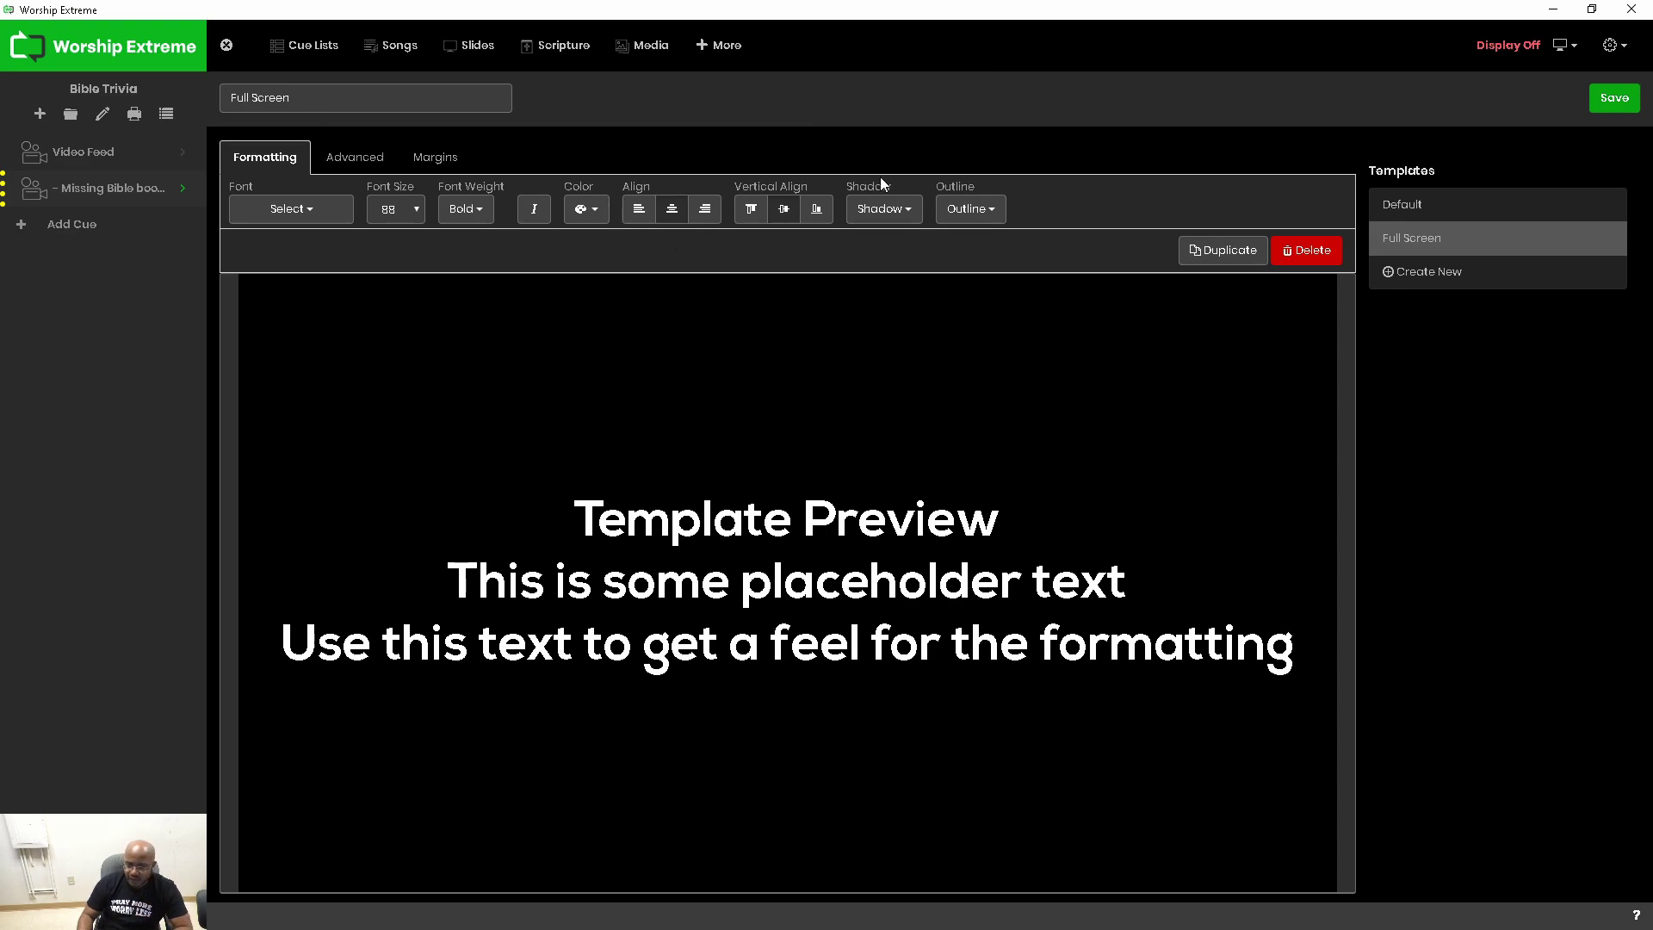
{"action": "left_click", "coordinate": [1429, 272]}
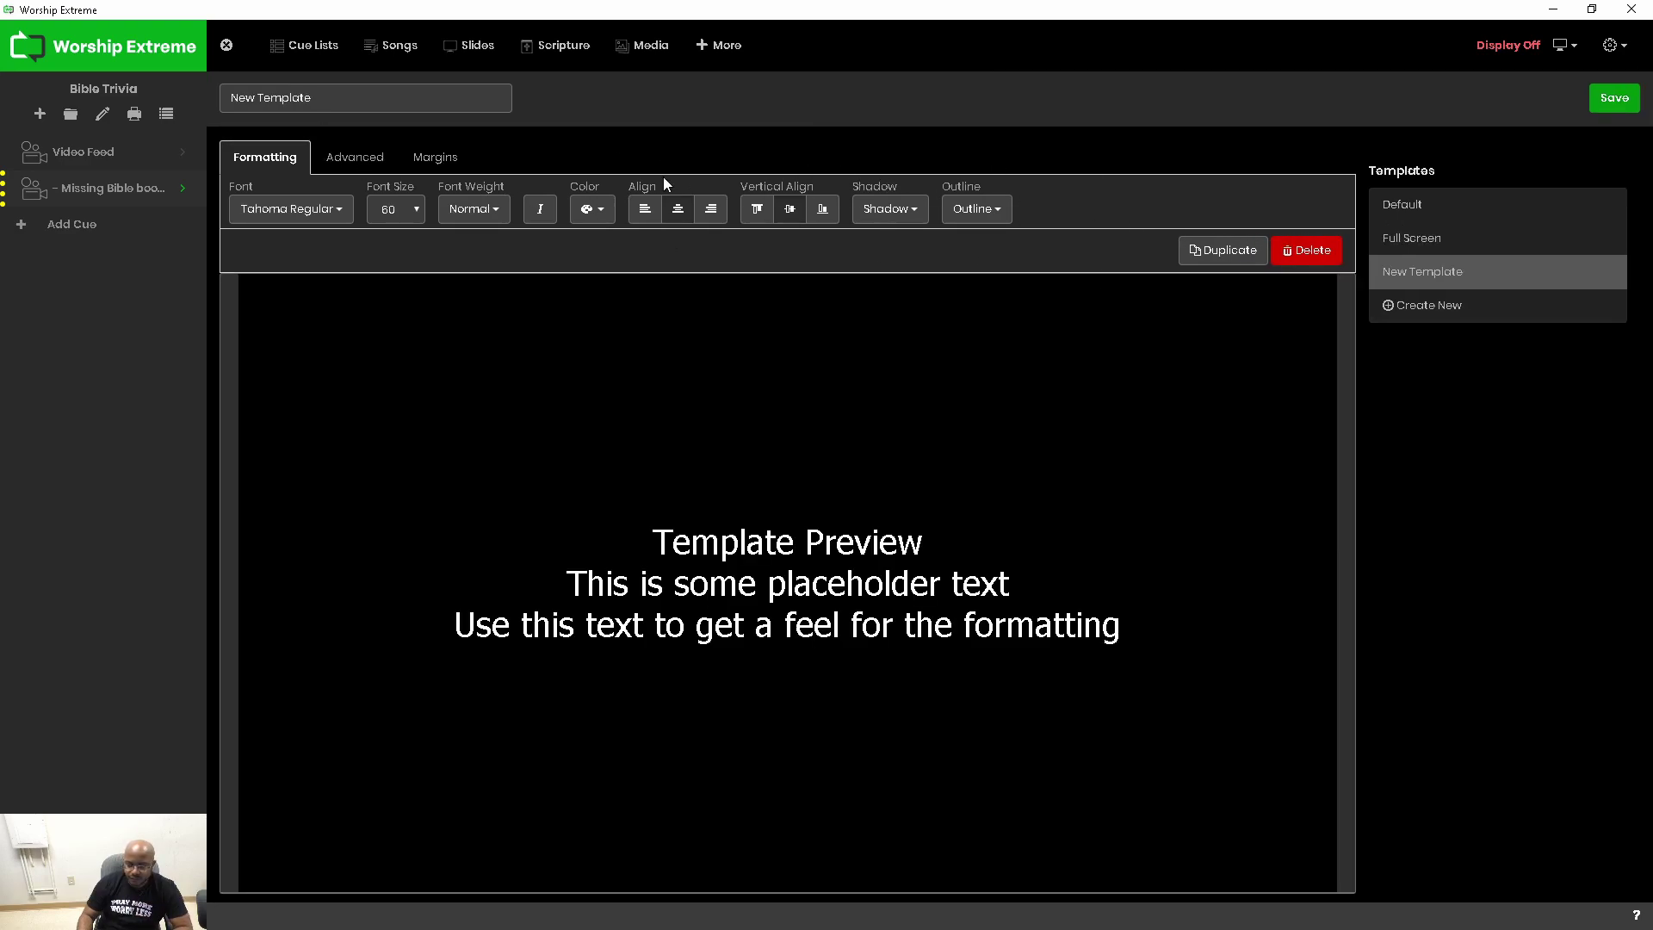
{"action": "triple_click", "coordinate": [355, 93]}
{"action": "type", "text": "Lowe"}
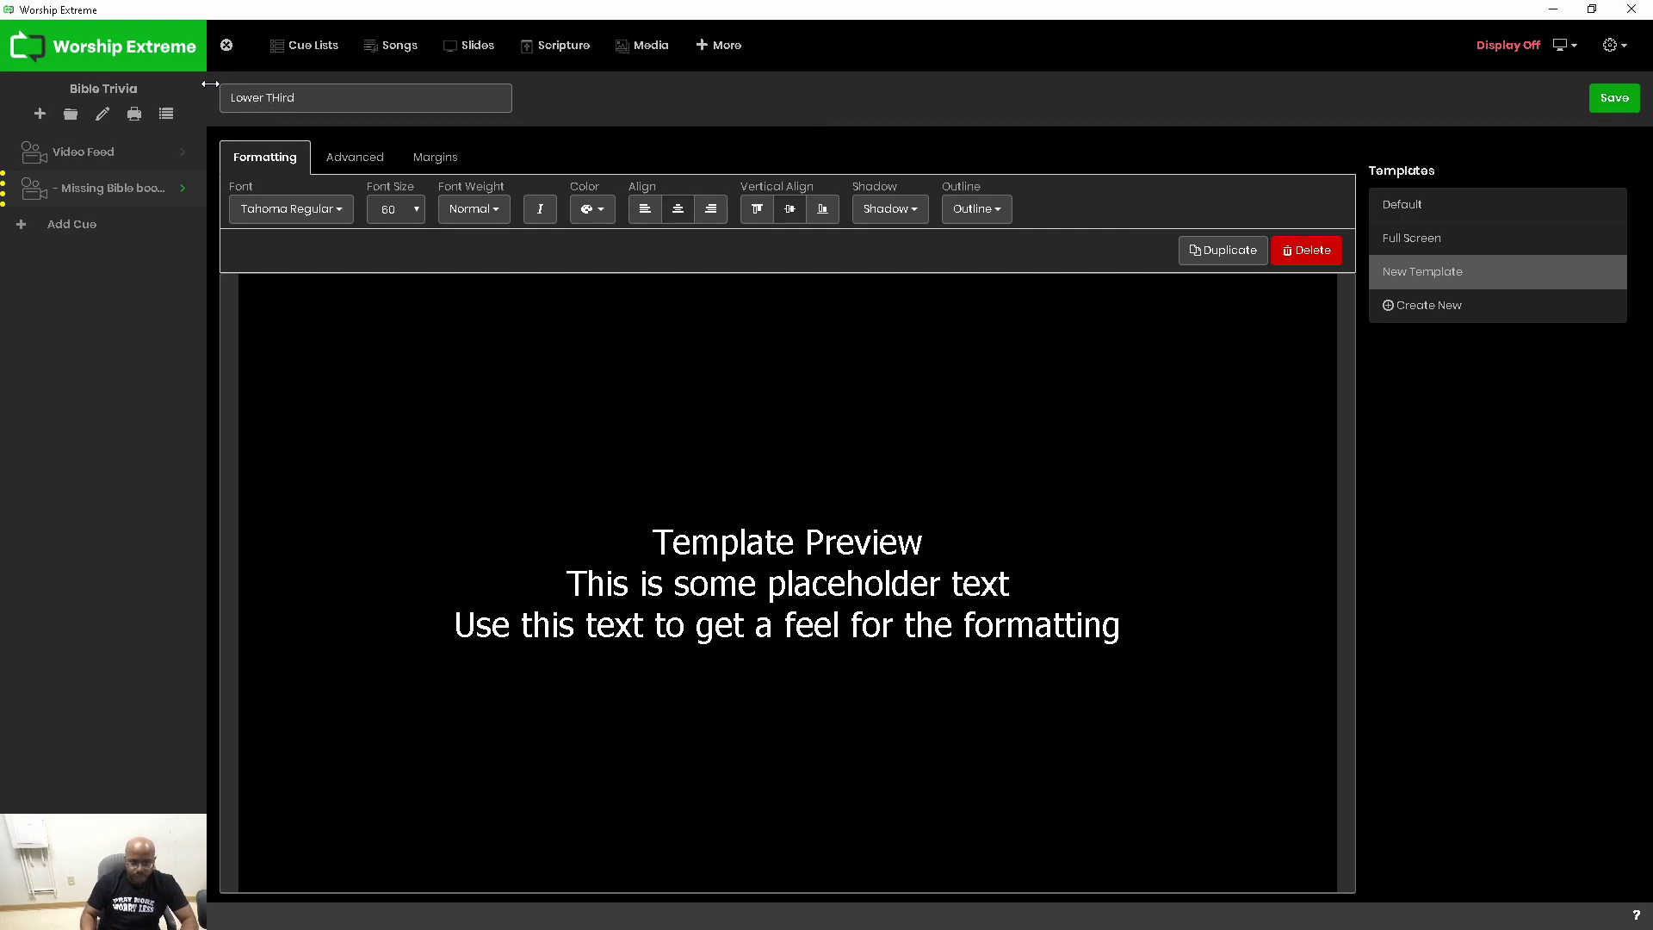
Step: Correct the new scripture template's name to "Lower Third"
{"action": "type", "text": "r THird"}
{"action": "key", "text": "BackSpace"}
{"action": "key", "text": "BackSpace"}
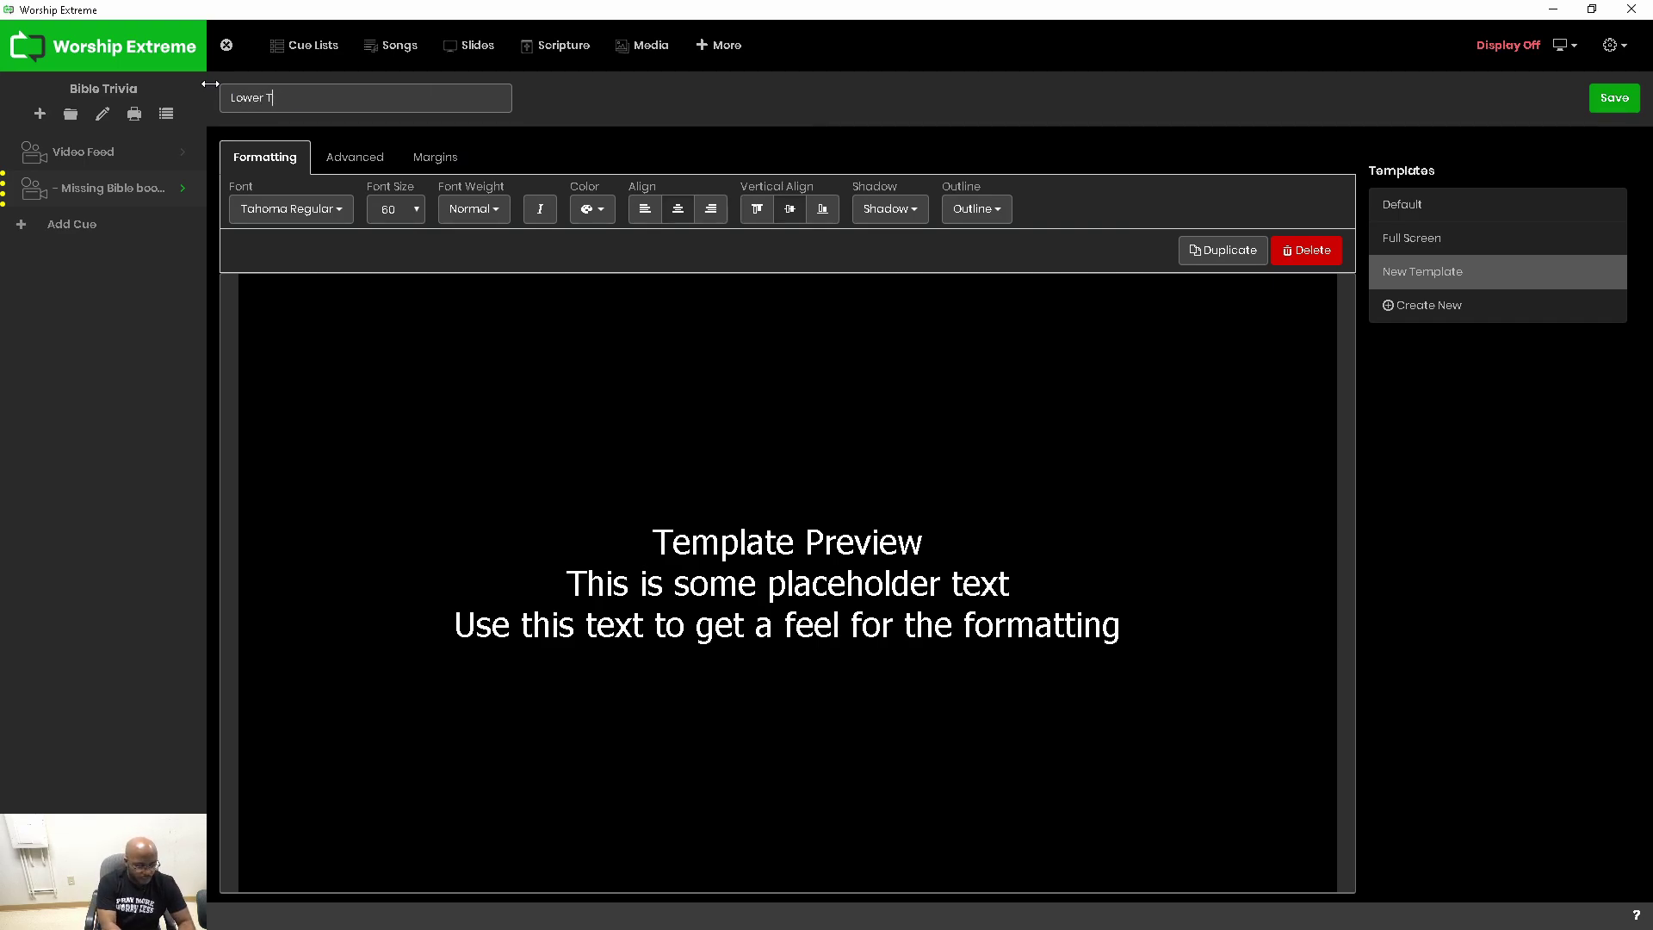
{"action": "type", "text": "hird"}
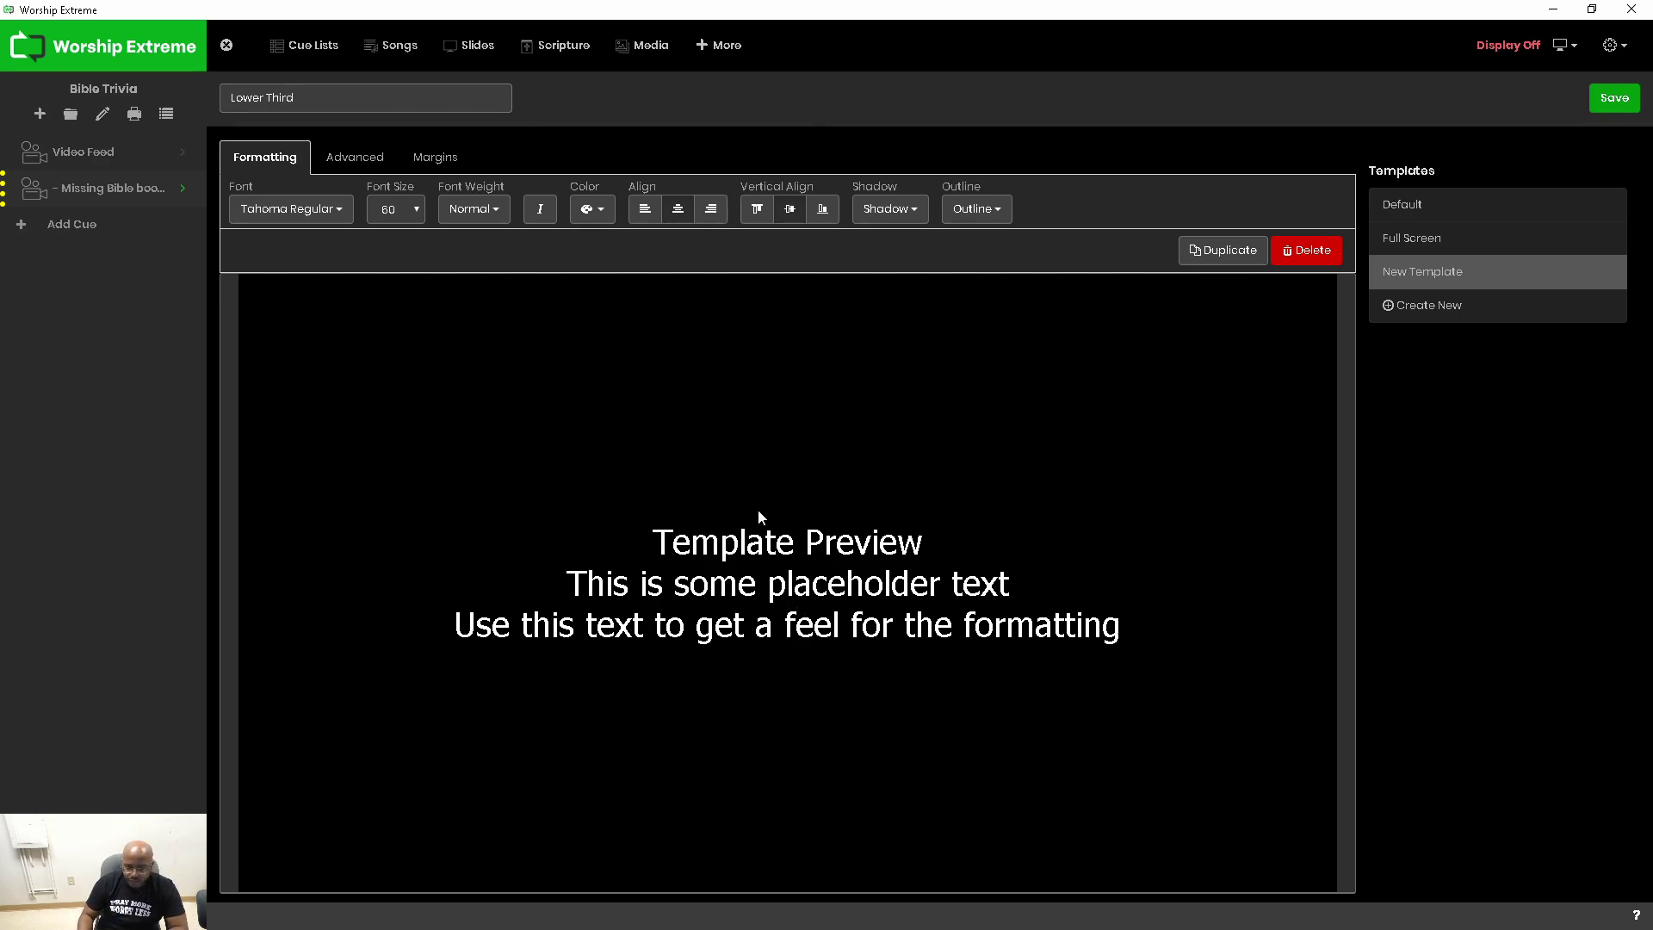
Step: Try top margins of 80, 400 and 700 for the template, settle on 800, and save the template
{"action": "left_click", "coordinate": [370, 160]}
{"action": "left_click", "coordinate": [433, 161]}
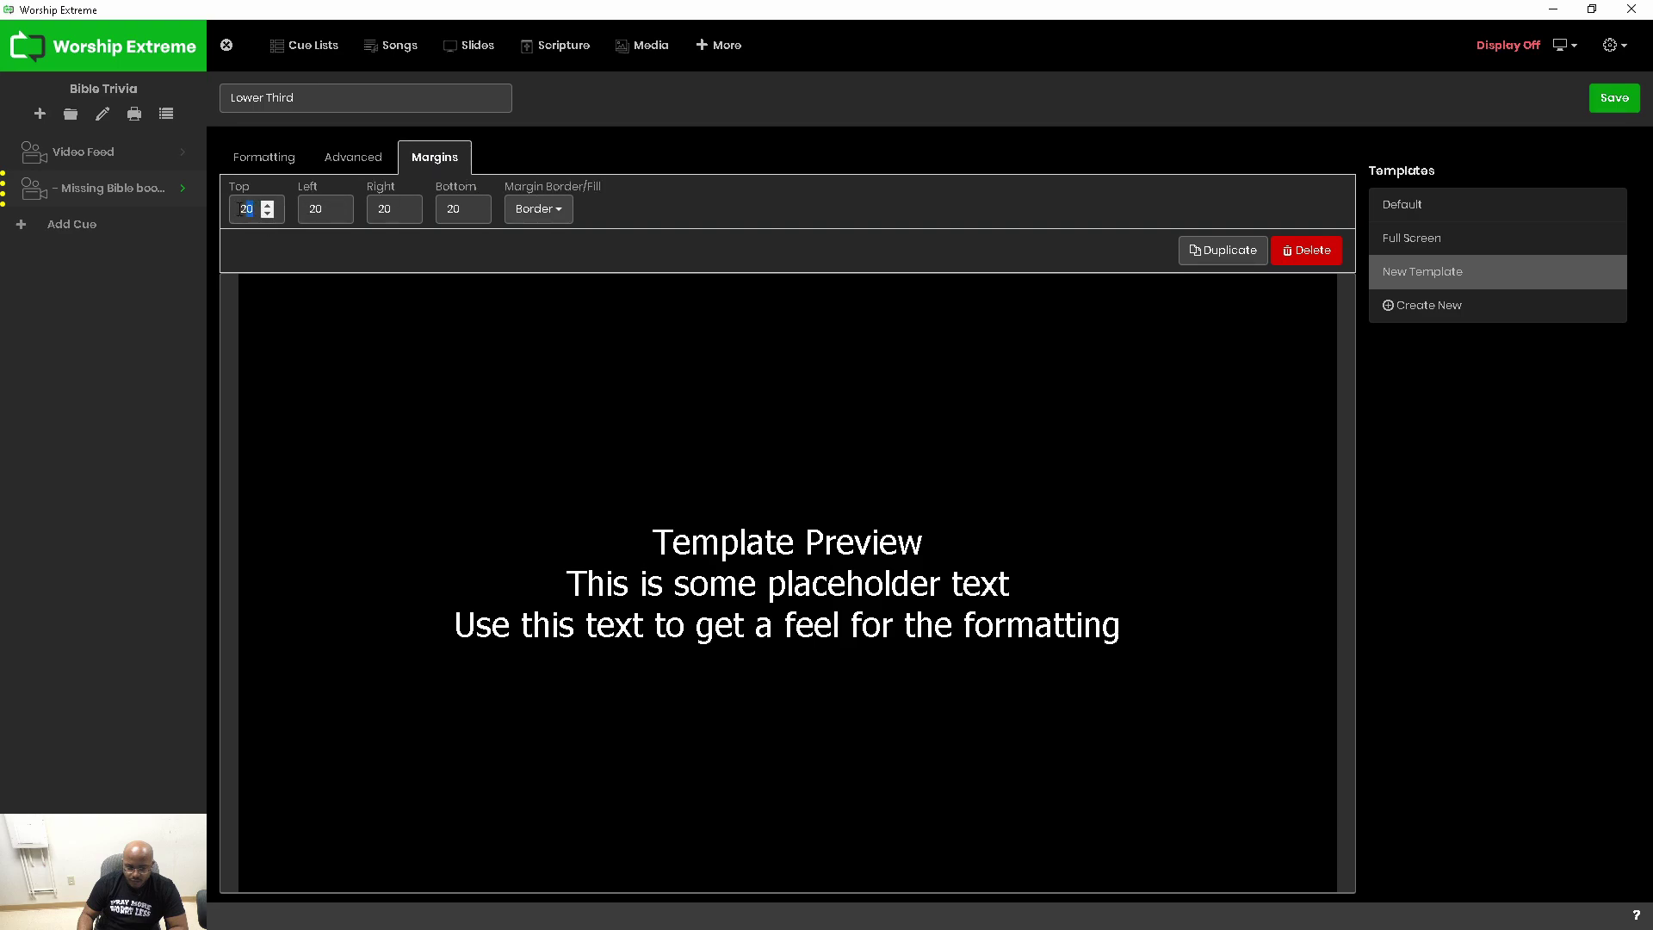
{"action": "type", "text": "80"}
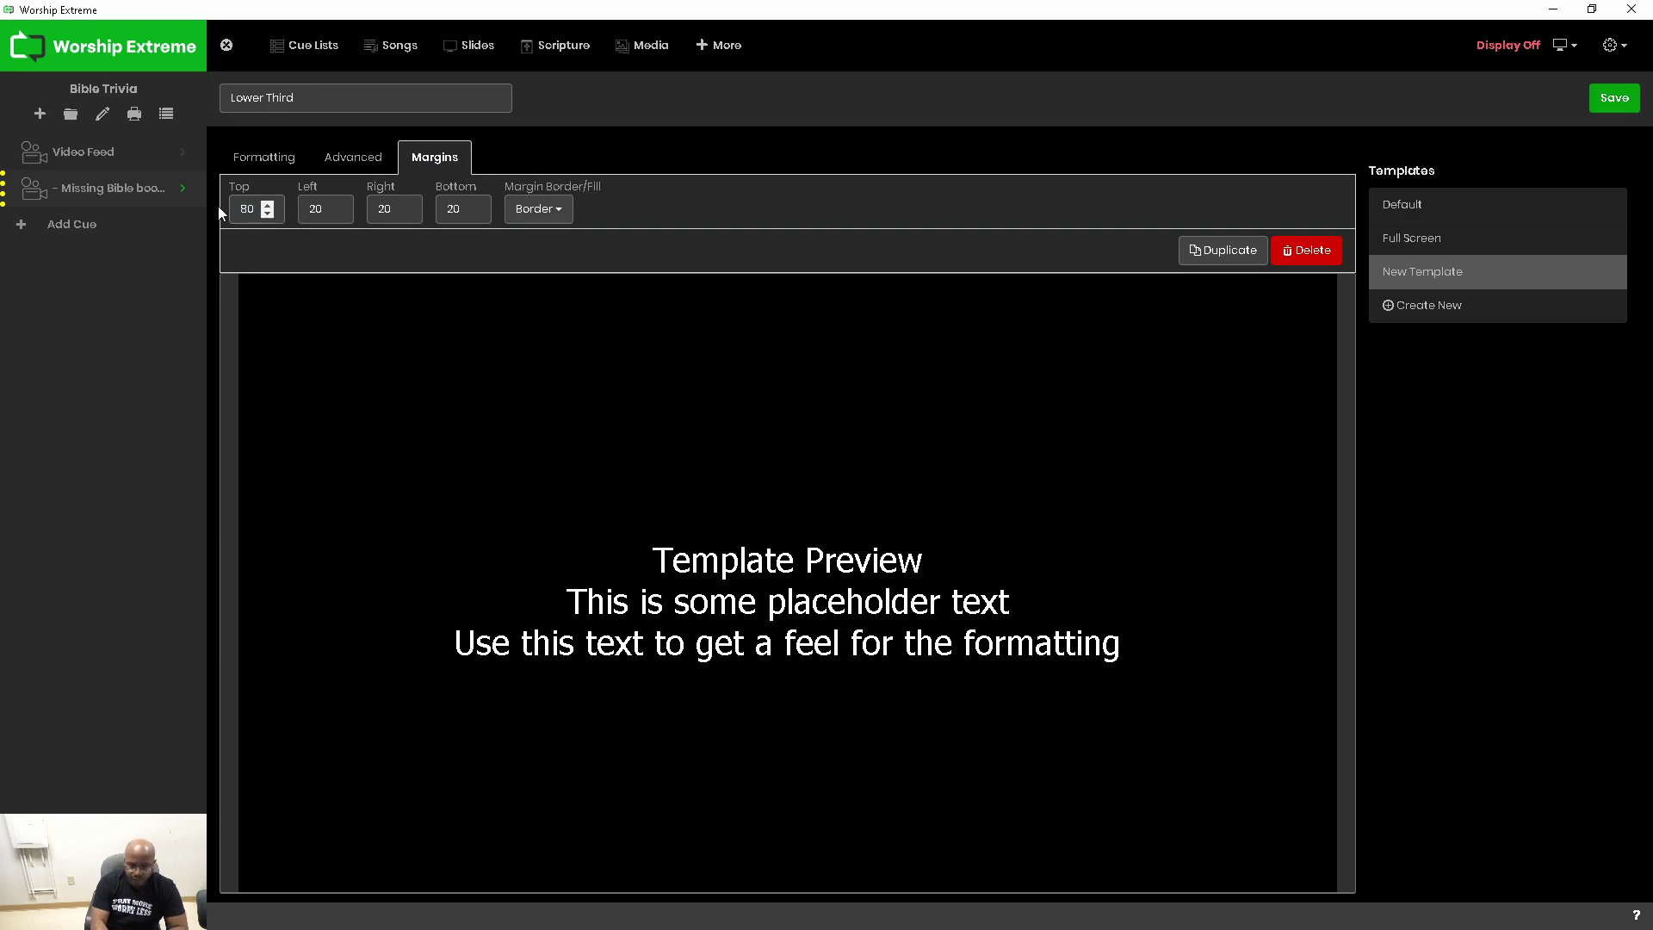
{"action": "key", "text": "BackSpace"}
{"action": "key", "text": "BackSpace"}
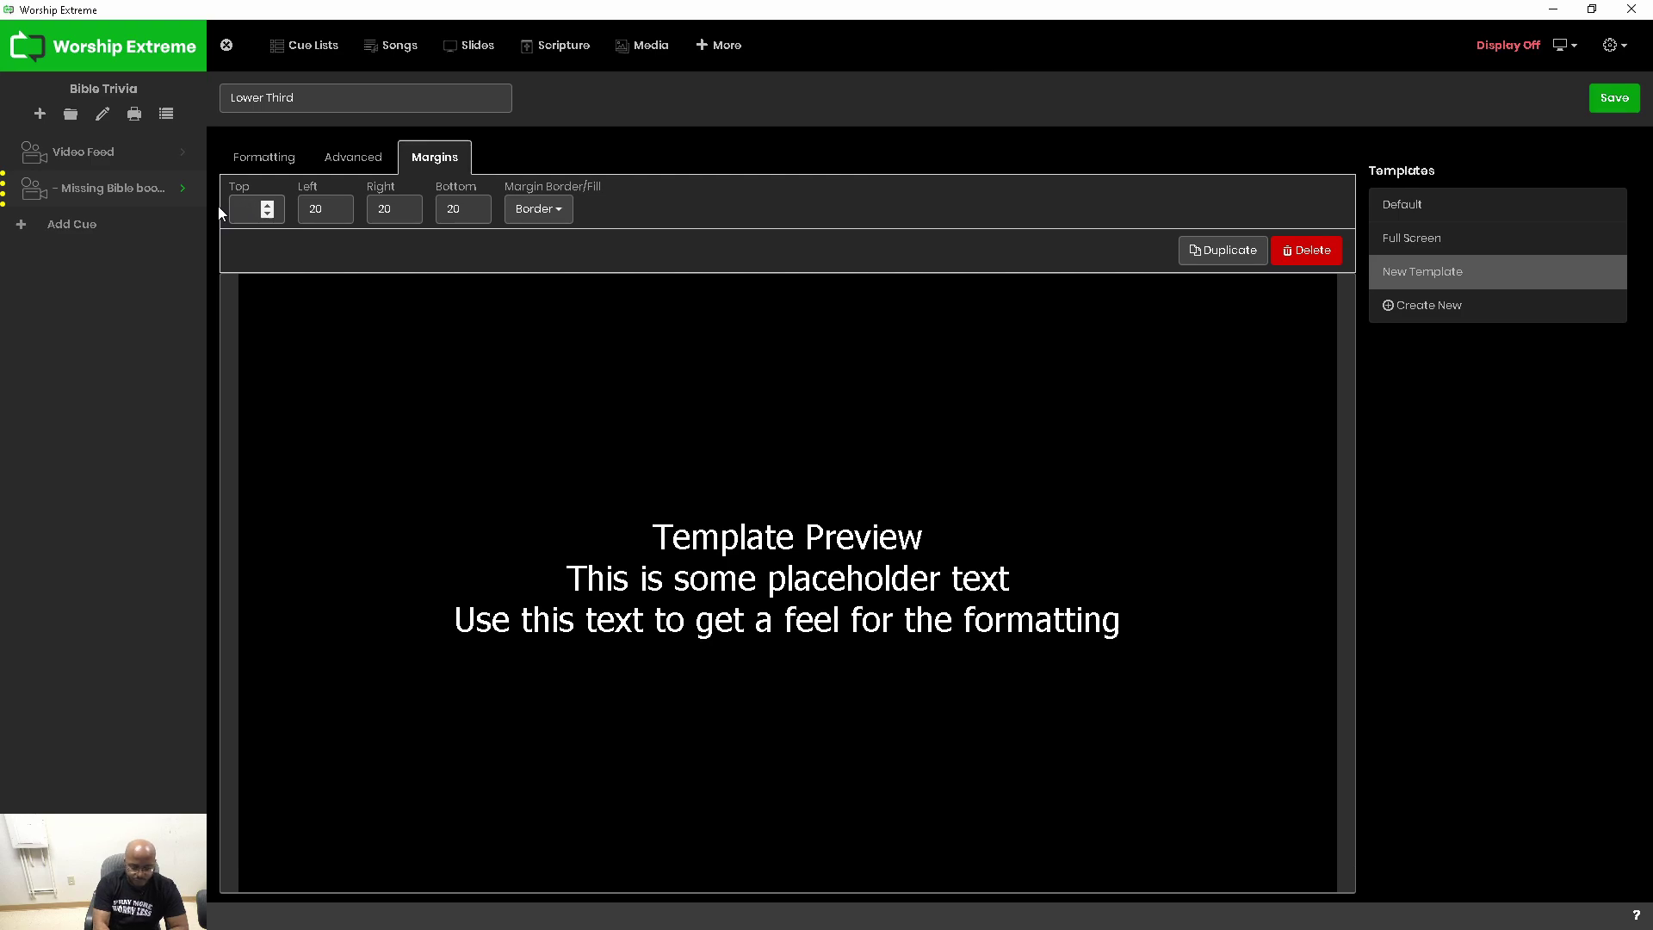
{"action": "type", "text": "400"}
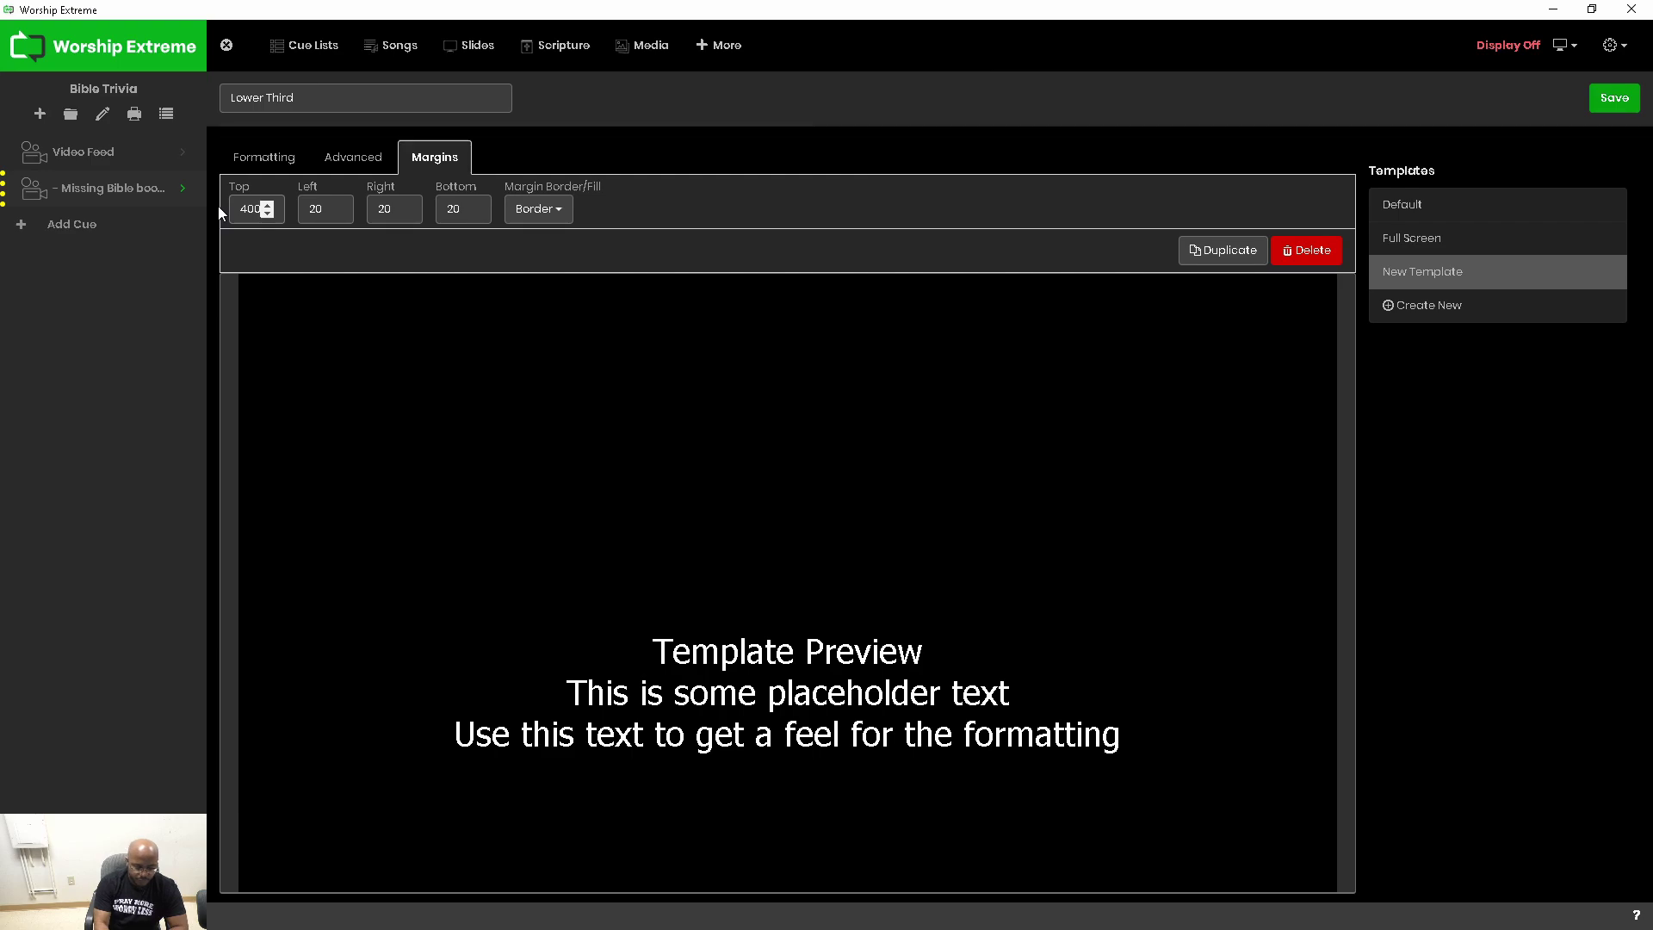
{"action": "type", "text": "700"}
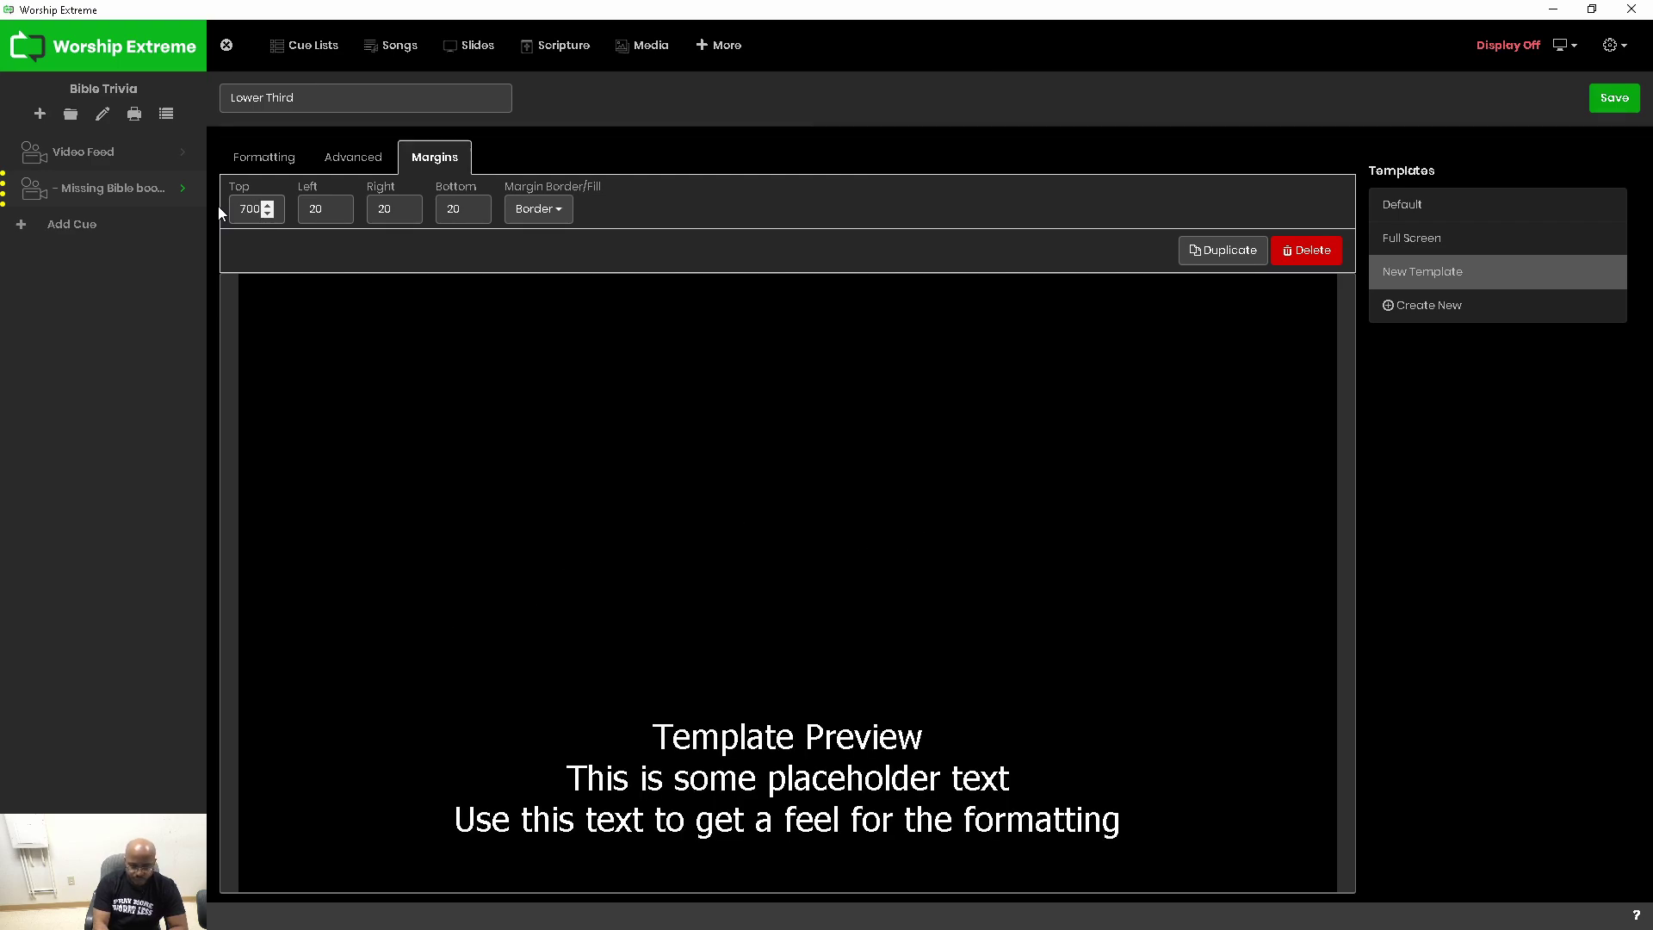
{"action": "type", "text": "800"}
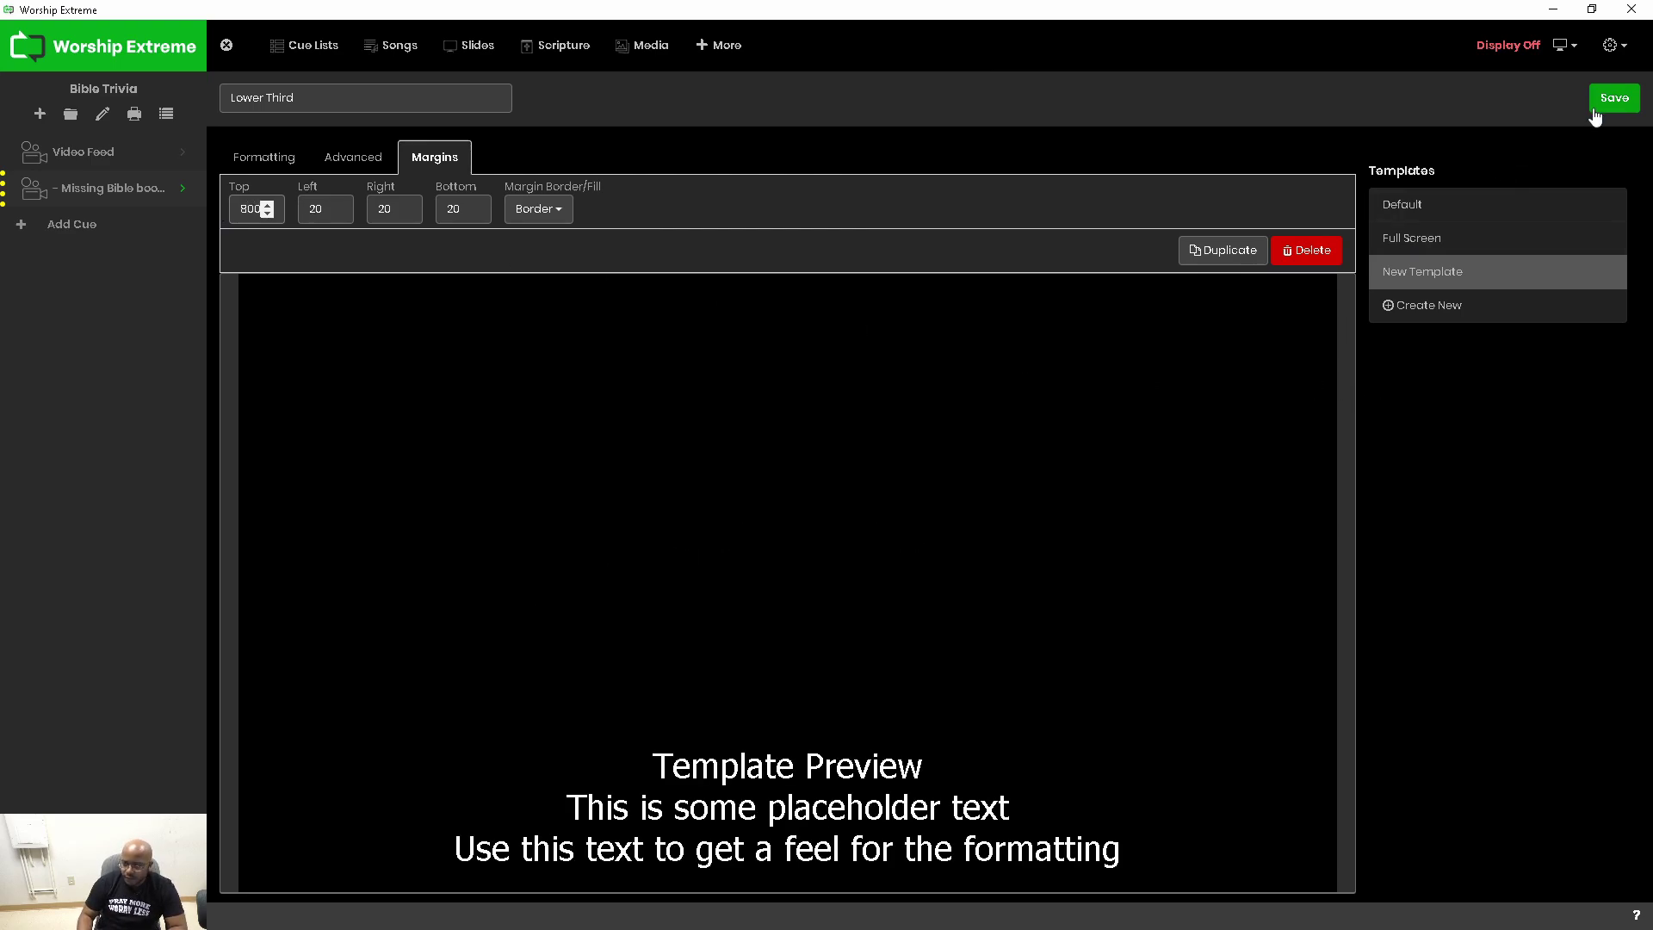
{"action": "left_click", "coordinate": [1622, 102]}
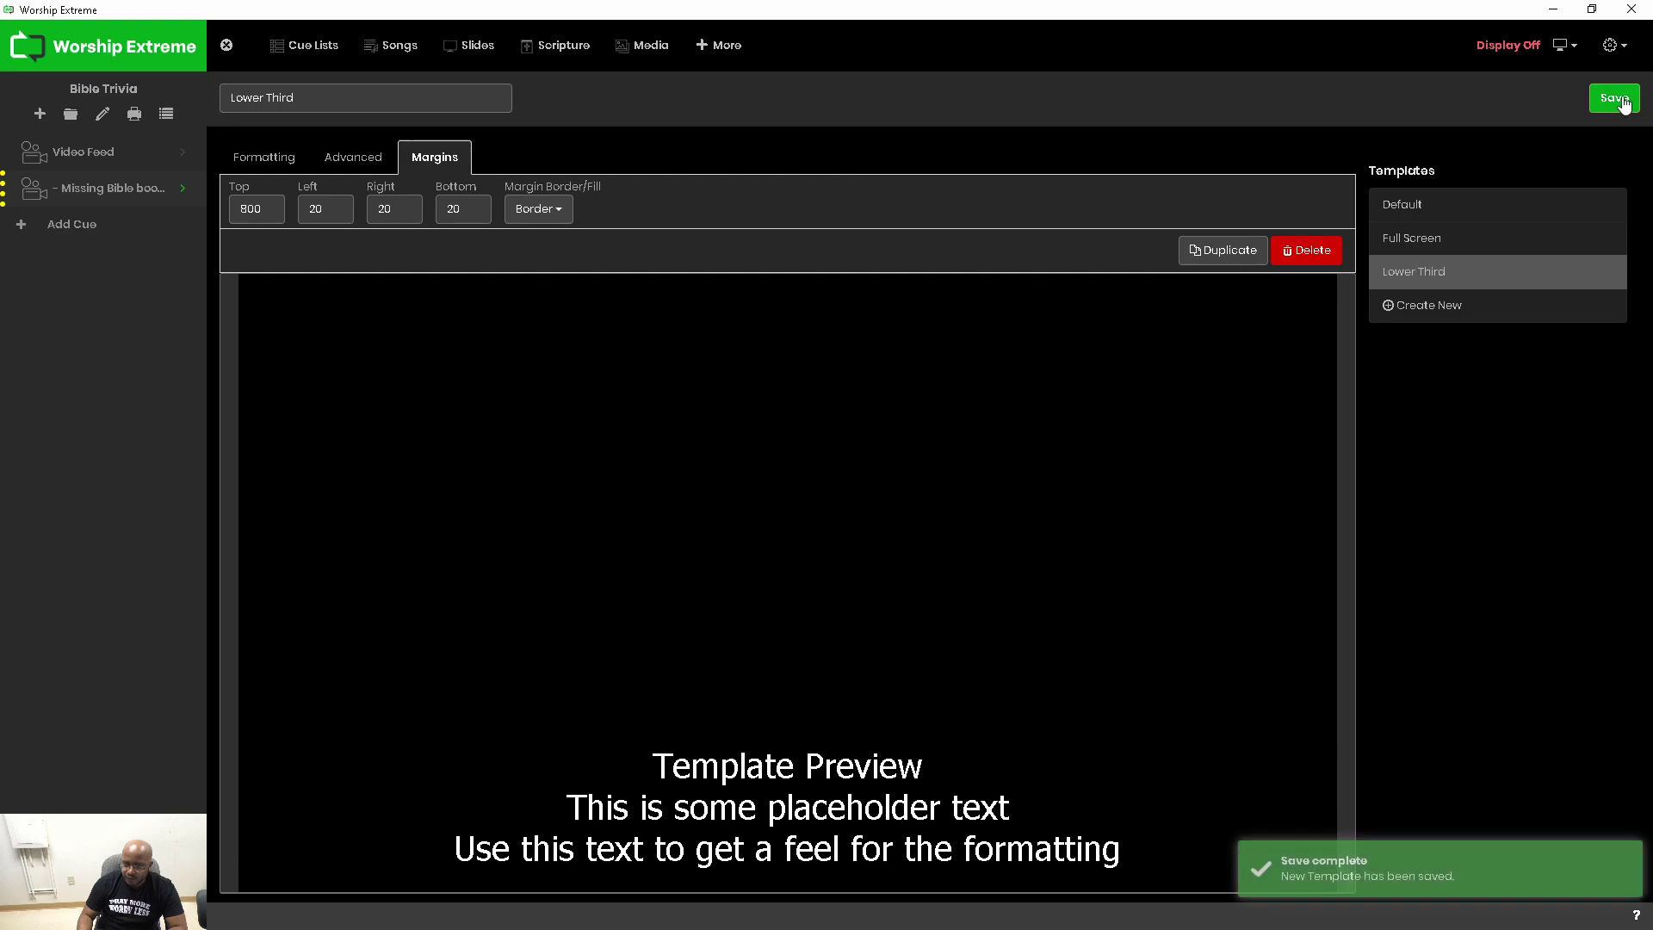
Step: Return to the second cue, apply the Lower Third template to its scripture, and open the passage for entry
{"action": "left_click", "coordinate": [173, 188]}
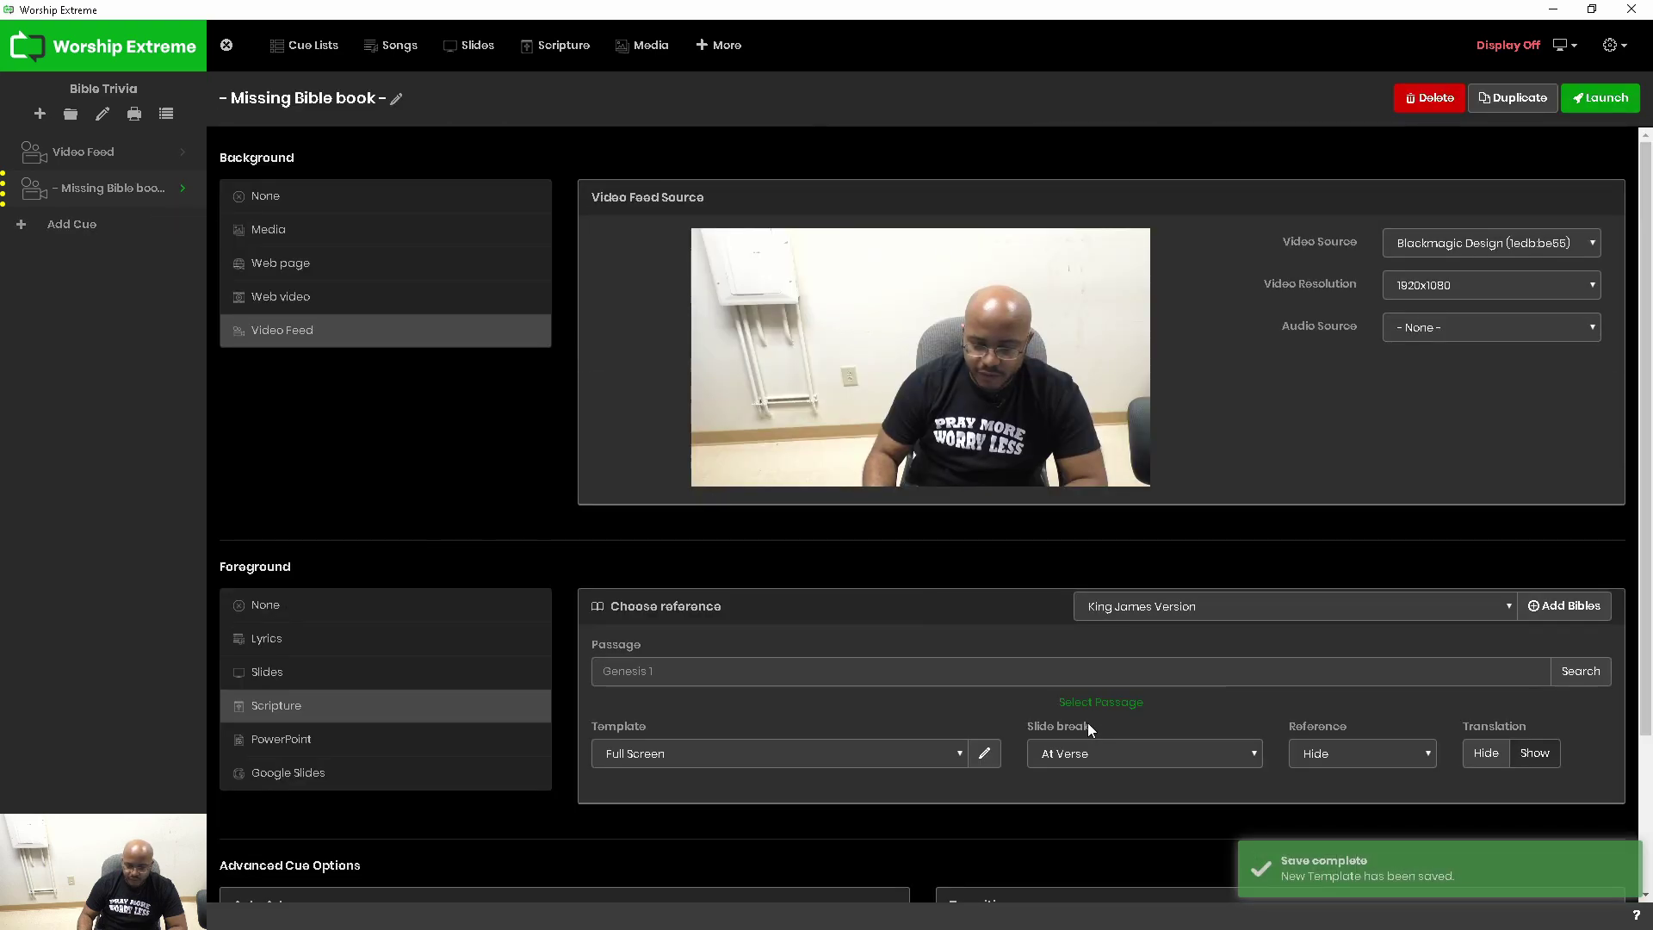
{"action": "left_click", "coordinate": [959, 753]}
{"action": "left_click", "coordinate": [855, 813]}
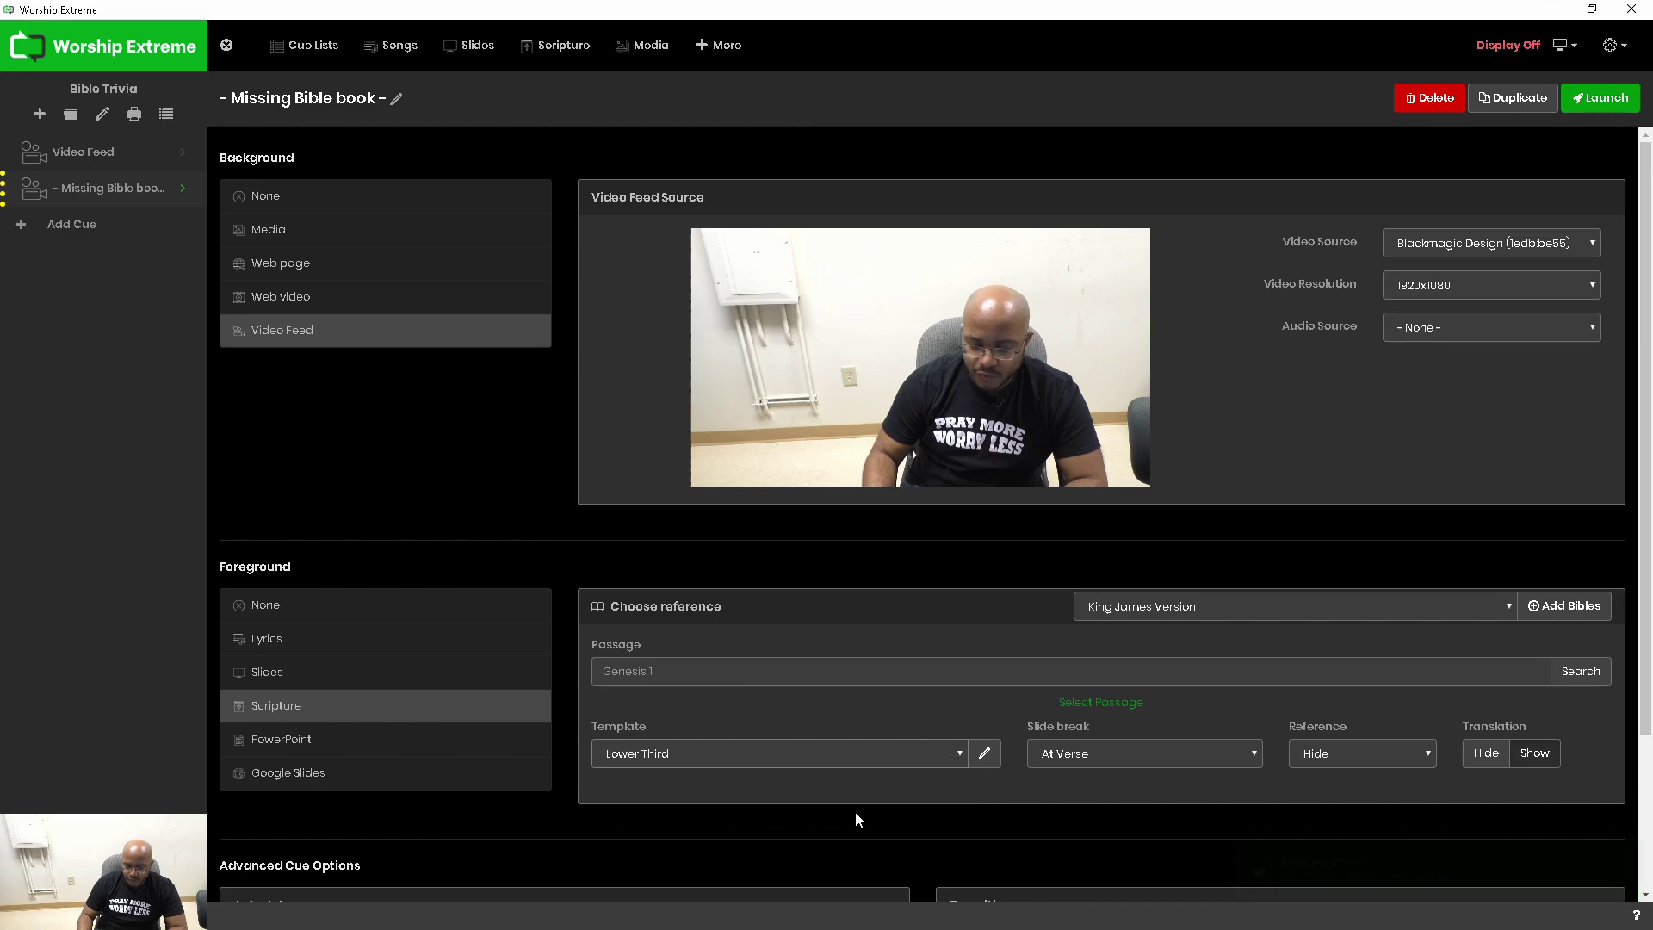
{"action": "left_click", "coordinate": [675, 670]}
{"action": "type", "text": "Ja"}
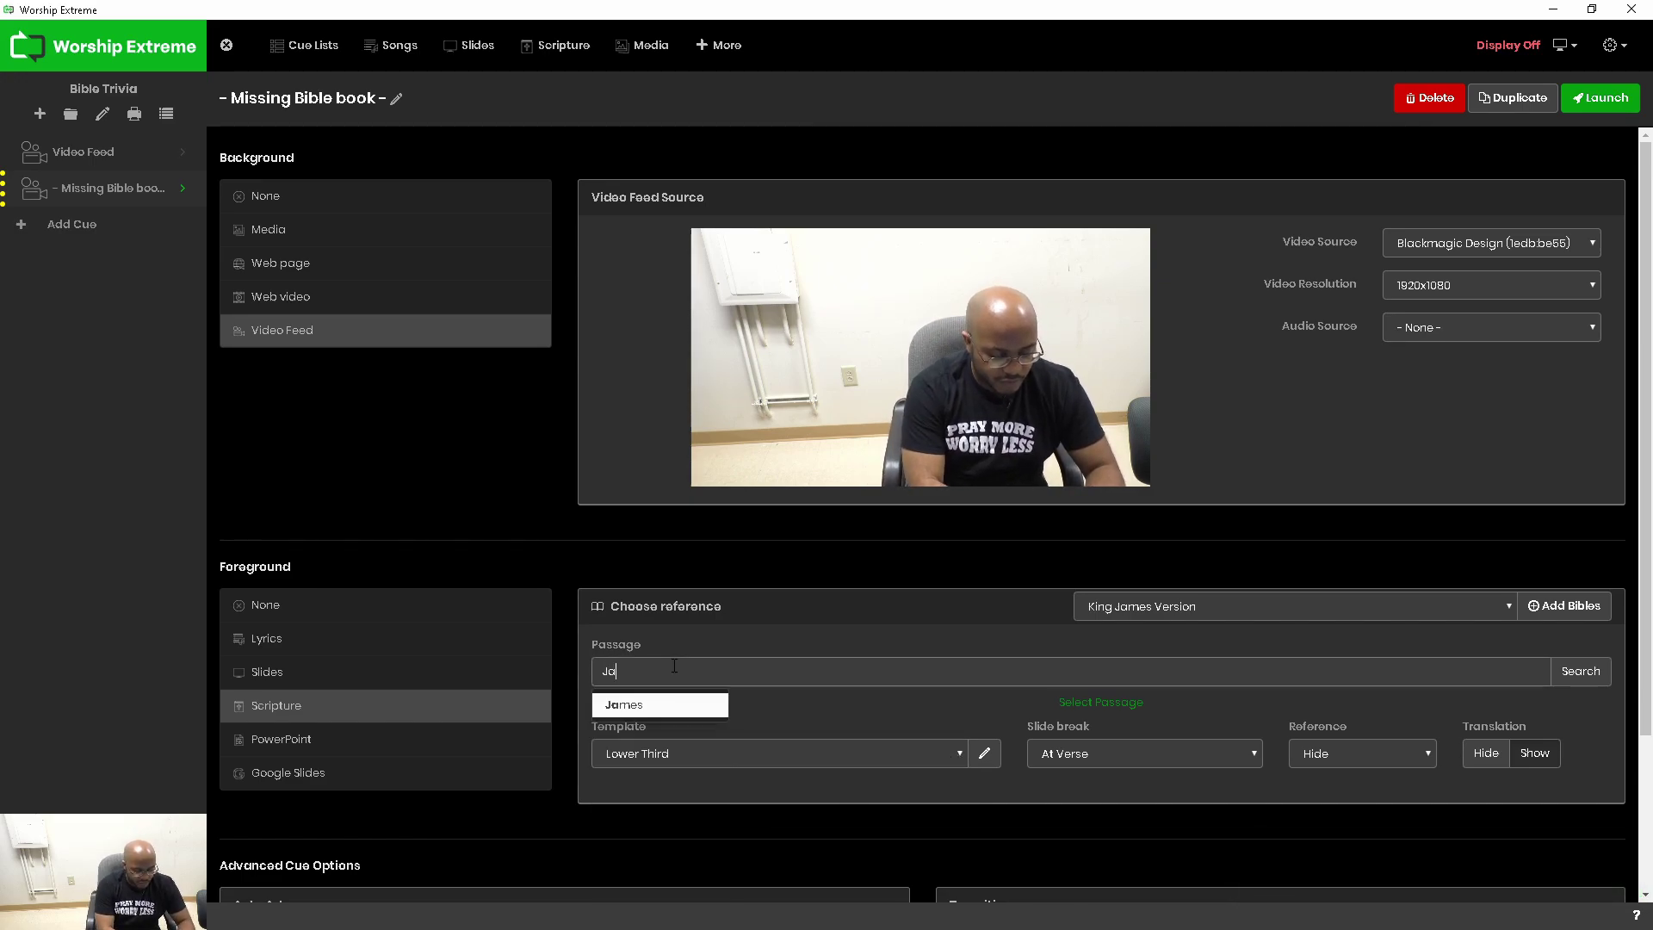
{"action": "type", "text": "mes 1"}
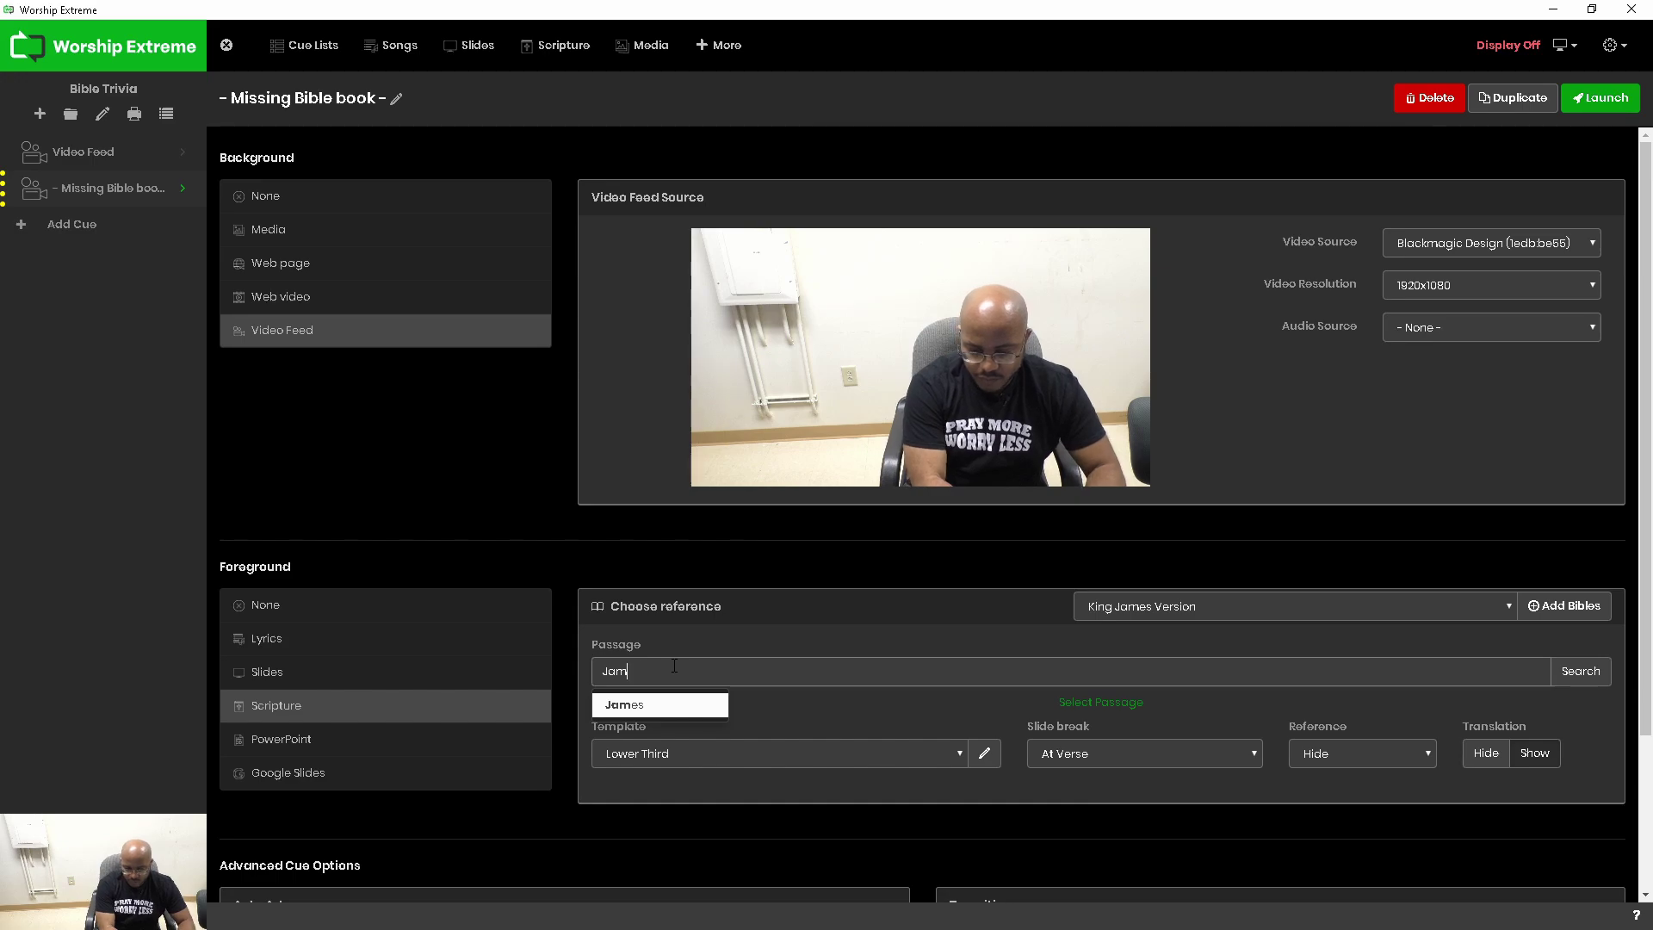
{"action": "key", "text": "BackSpace"}
{"action": "key", "text": "BackSpace"}
{"action": "key", "text": "BackSpace"}
Step: Enter Psalms 100 as the scripture passage, search for it, and launch the cue
{"action": "type", "text": "Psal"}
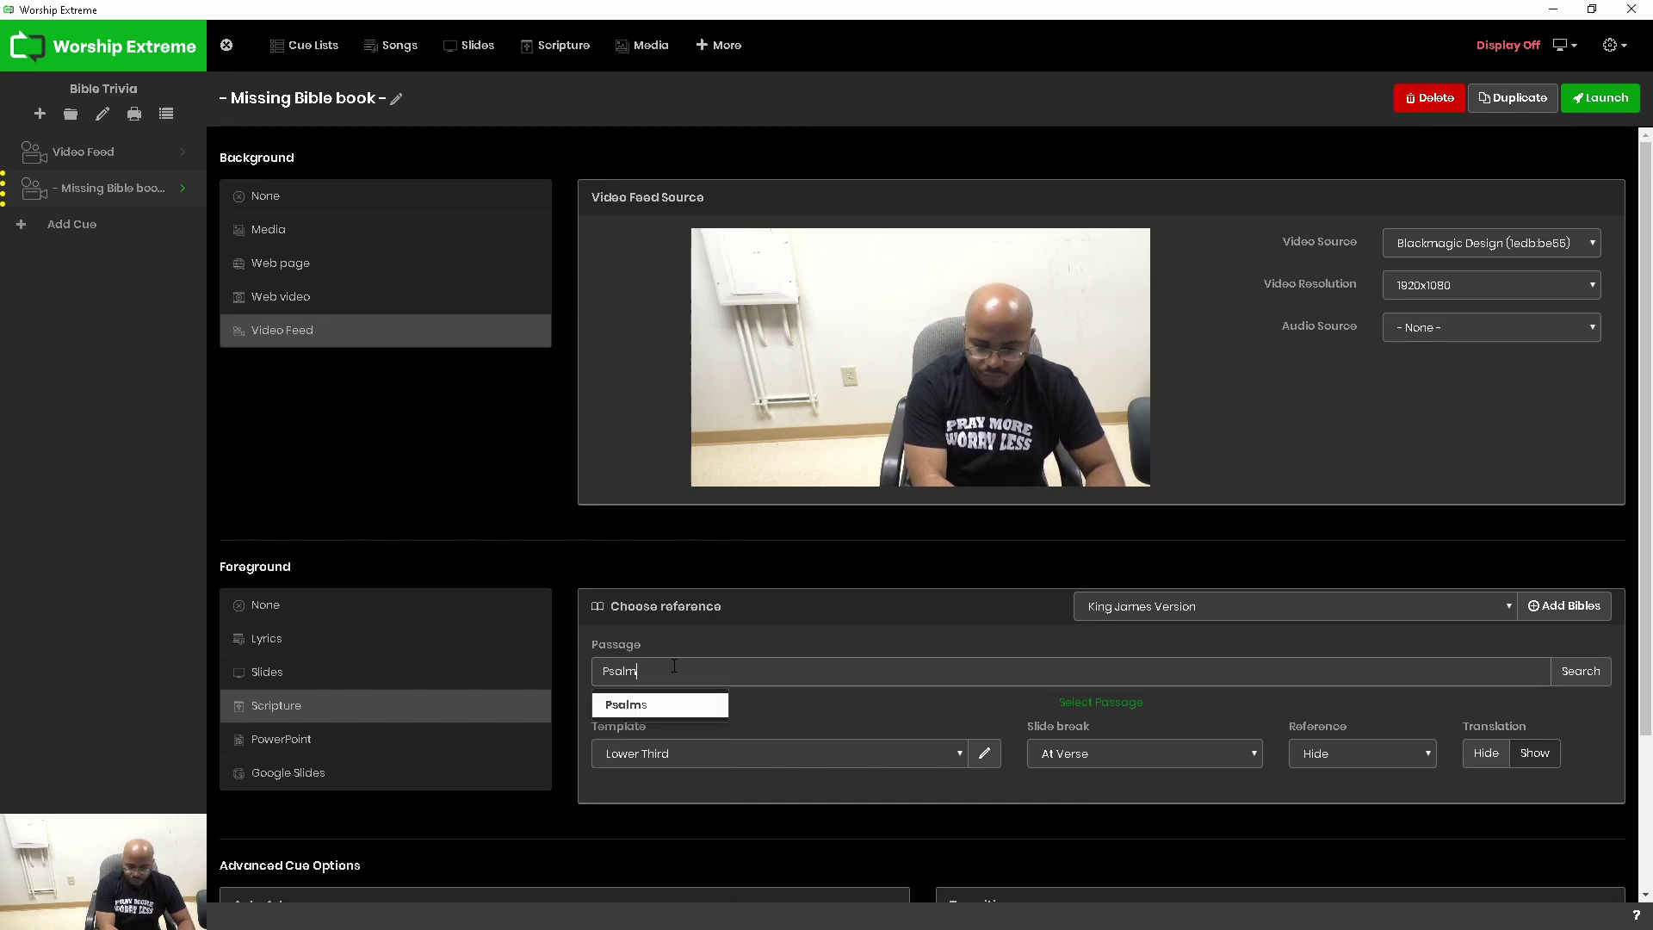
{"action": "type", "text": "m2 100"}
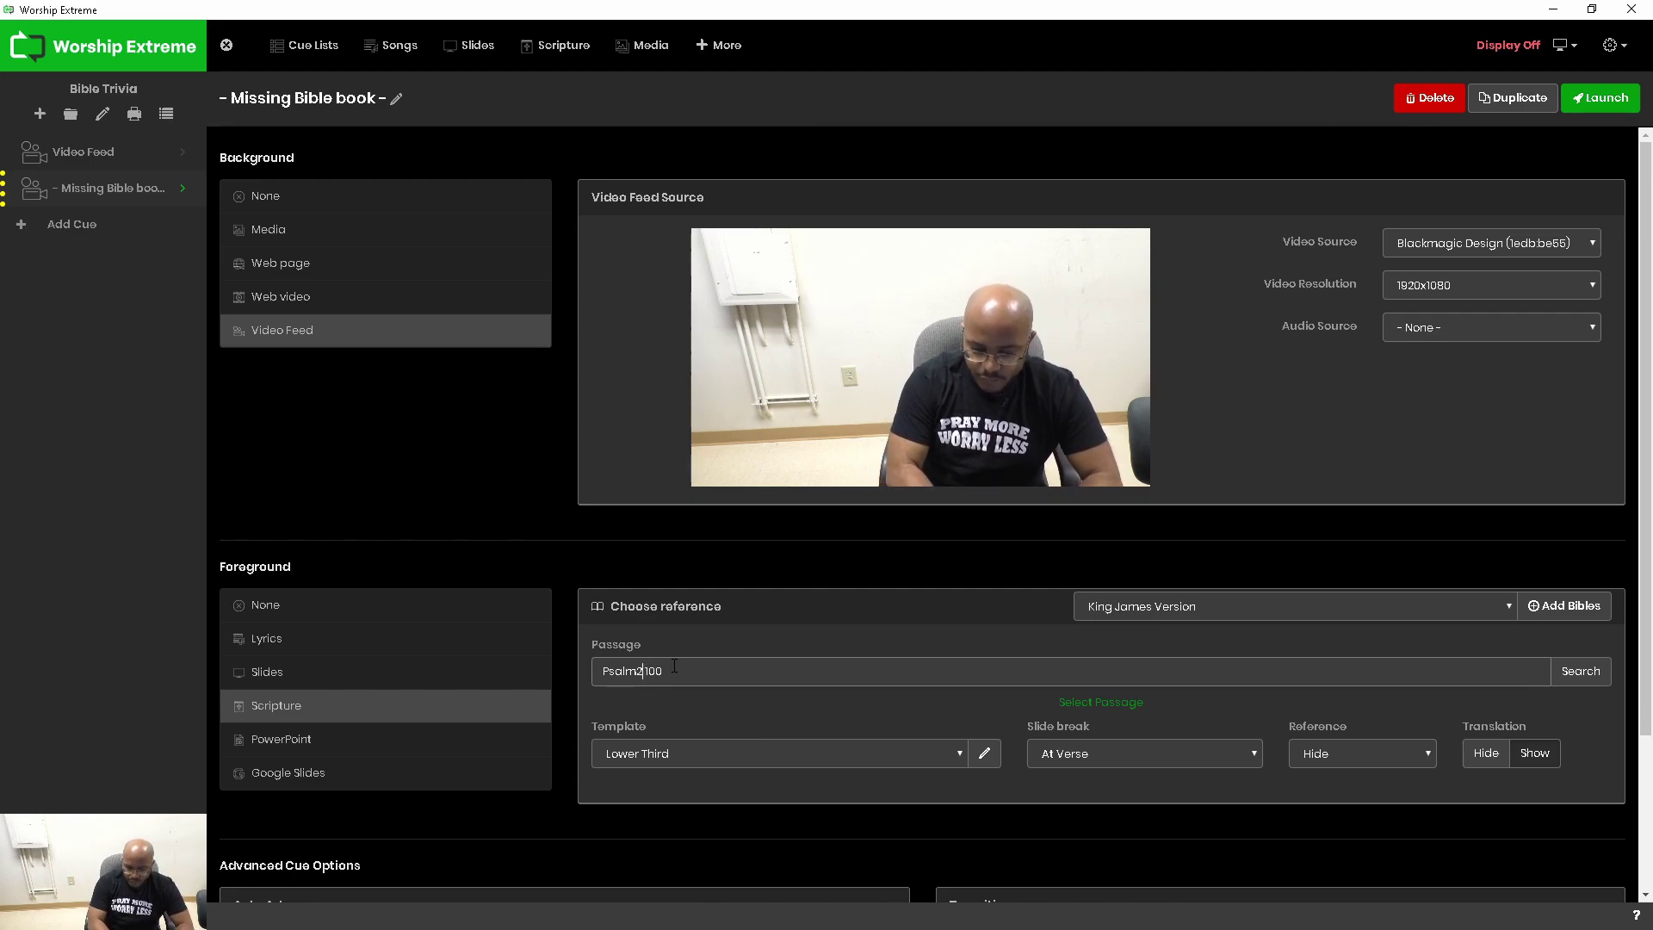
{"action": "left_click", "coordinate": [643, 671]}
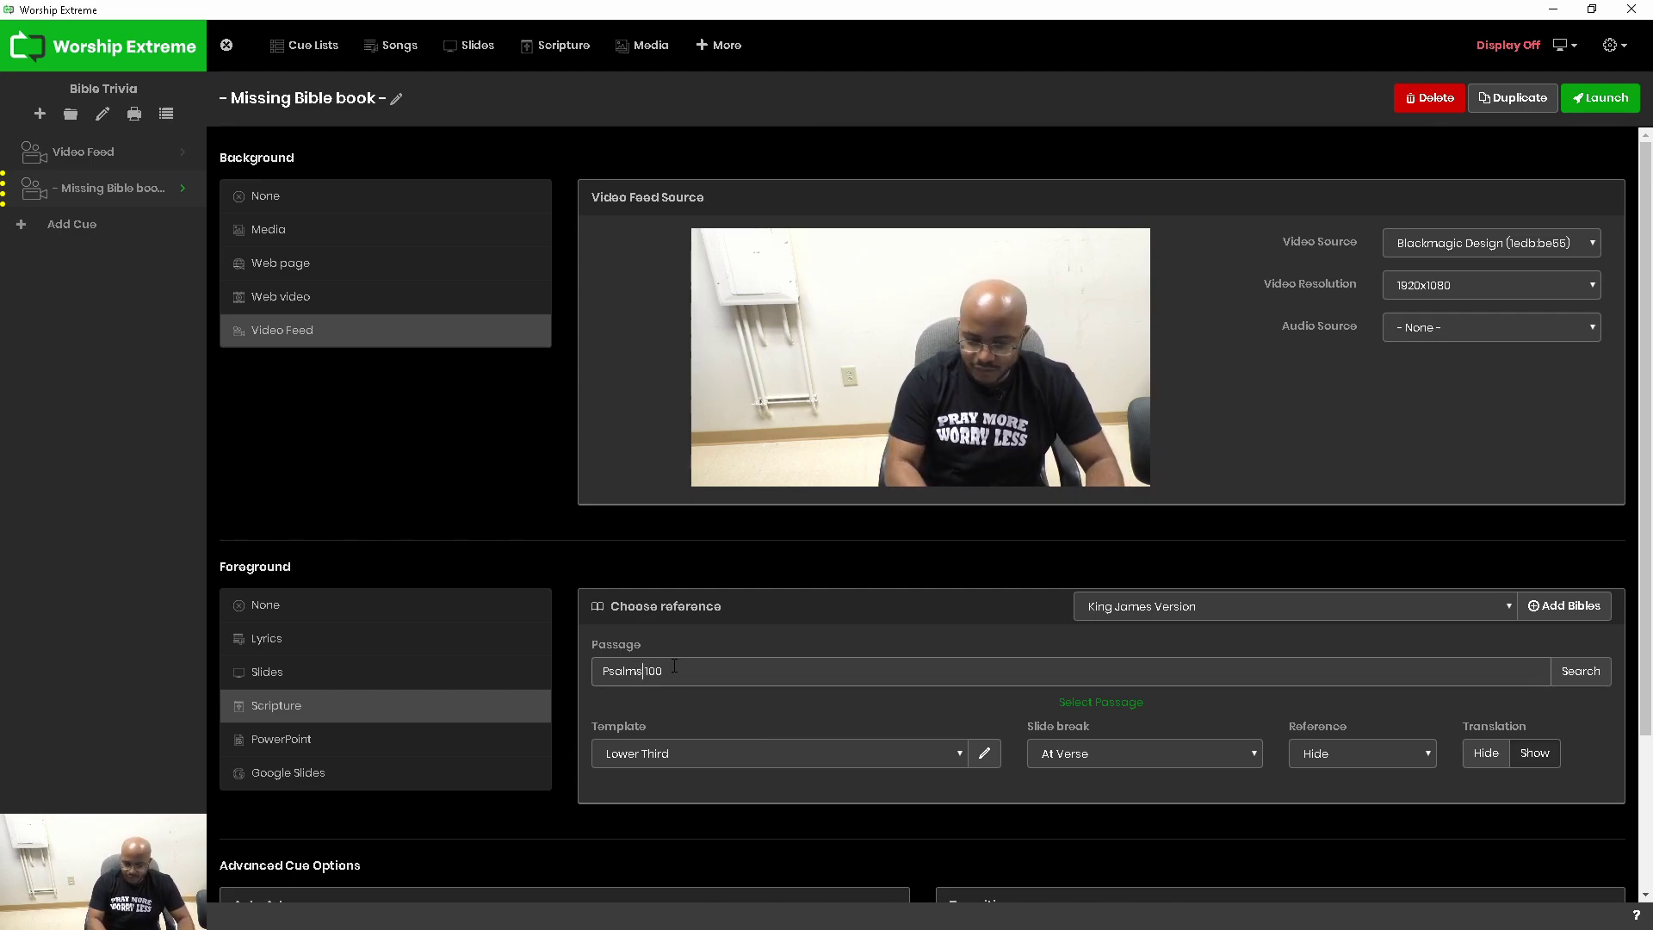
{"action": "key", "text": "BackSpace"}
{"action": "type", "text": "s"}
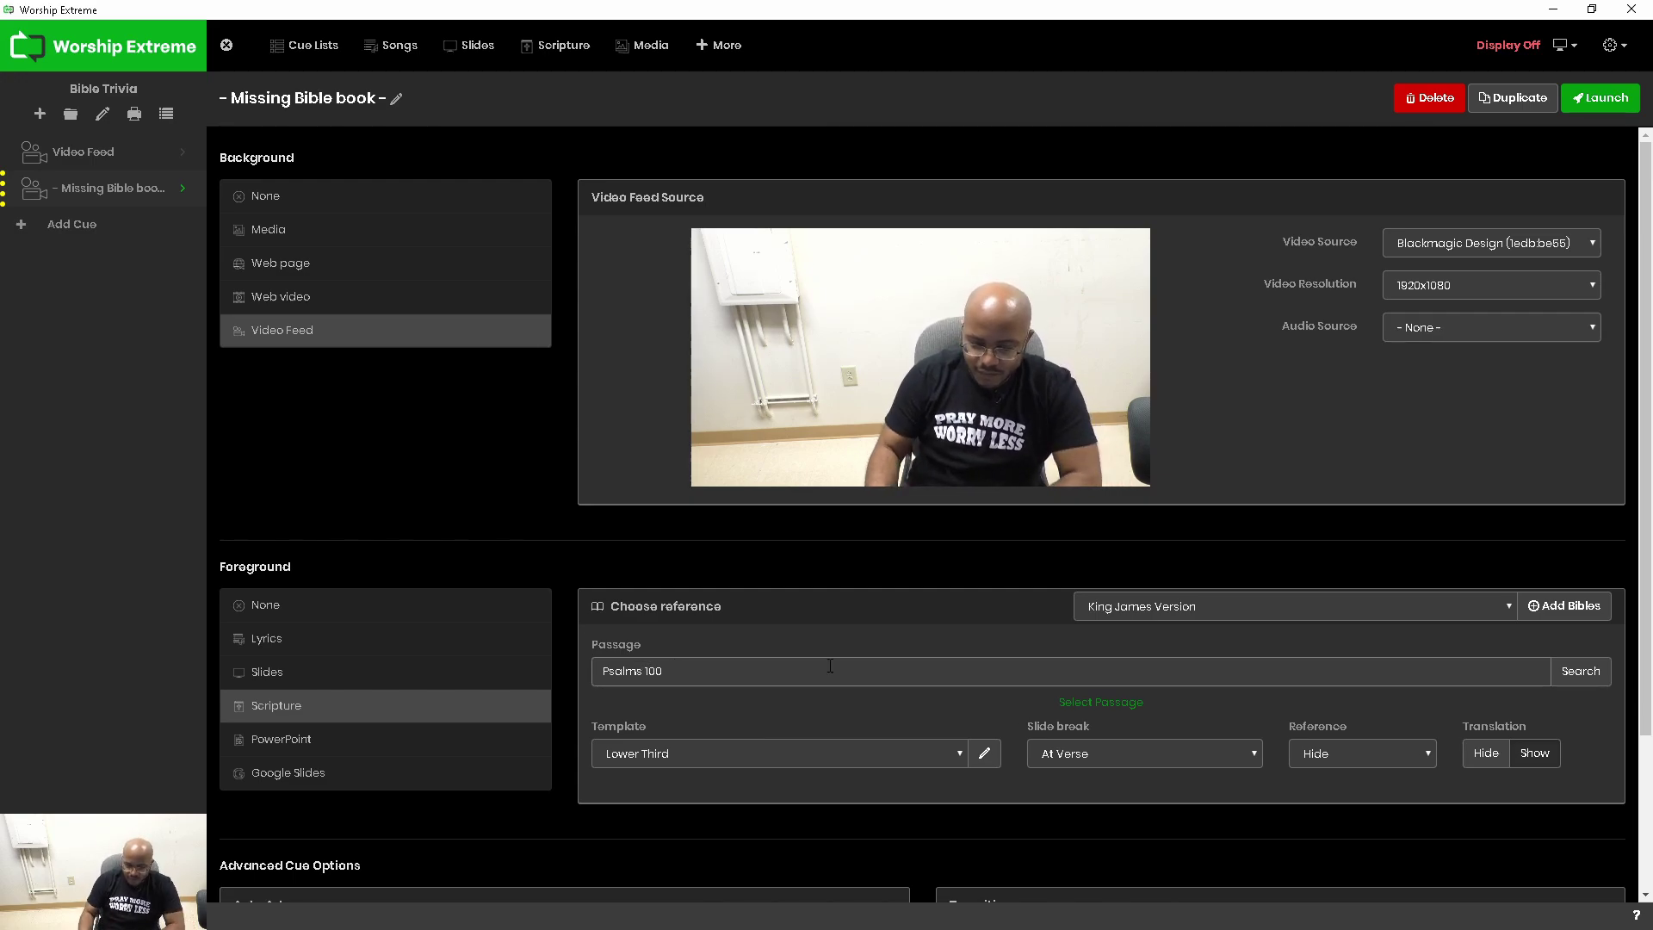
{"action": "left_click", "coordinate": [1597, 680]}
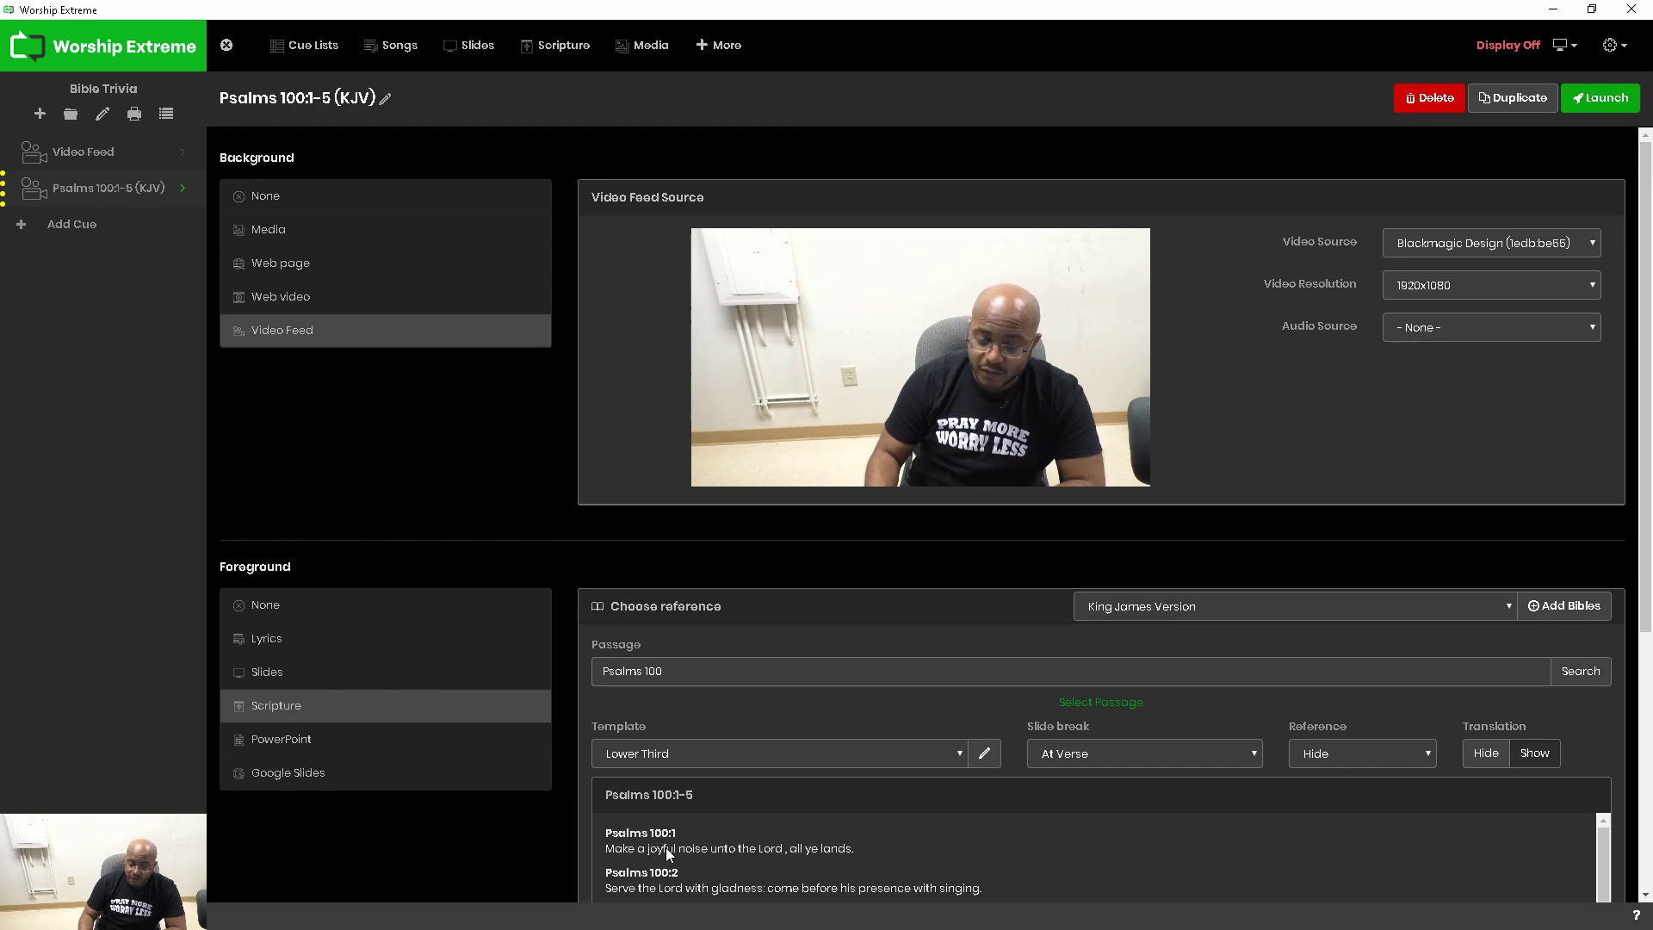
{"action": "left_click", "coordinate": [1603, 98]}
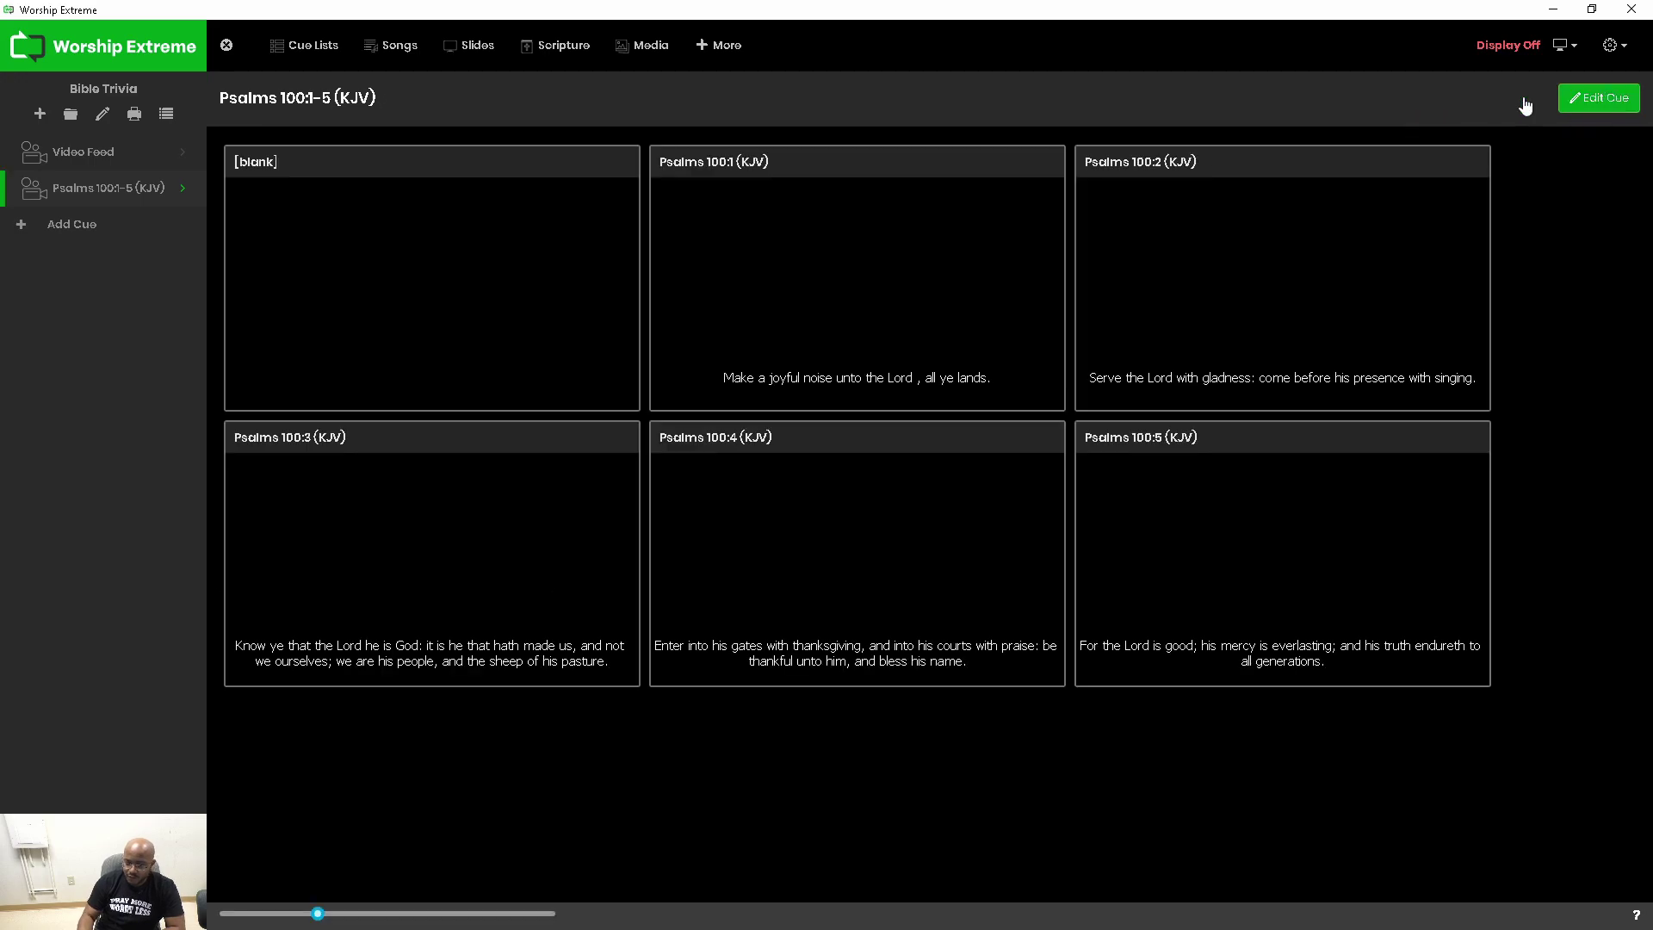